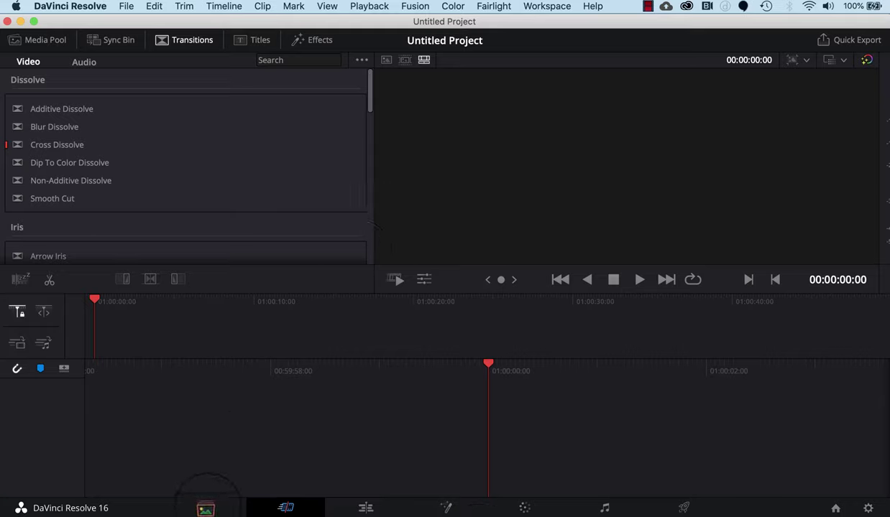
# Add the Desktop folder as a new location in the Media page's media storage
pyautogui.click(205, 508)
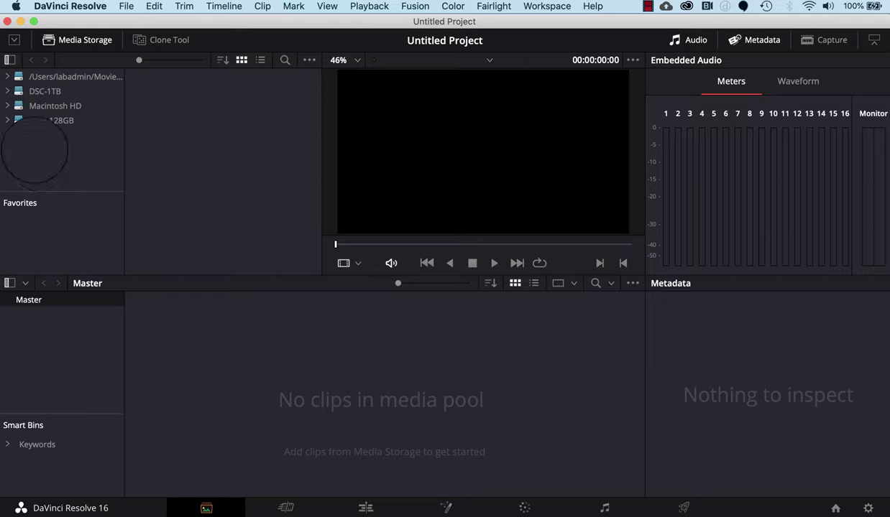
pyautogui.rightClick(34, 151)
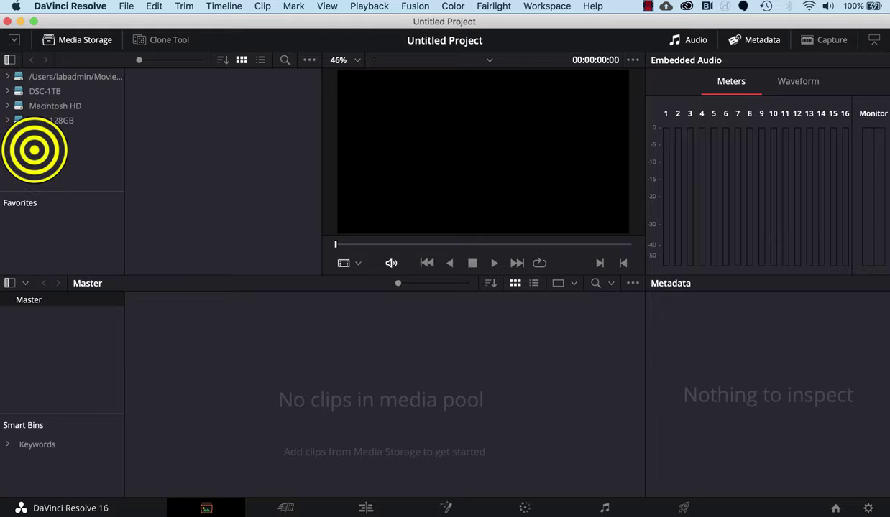
pyautogui.click(63, 161)
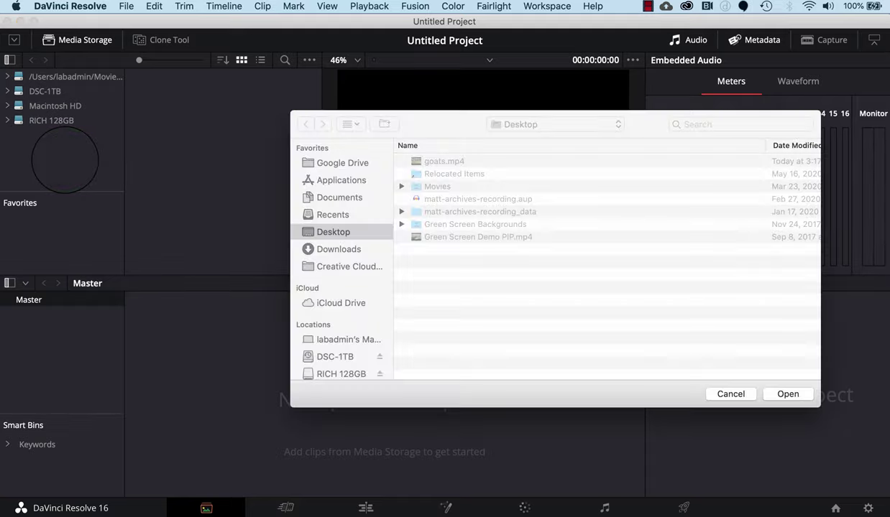
pyautogui.click(330, 230)
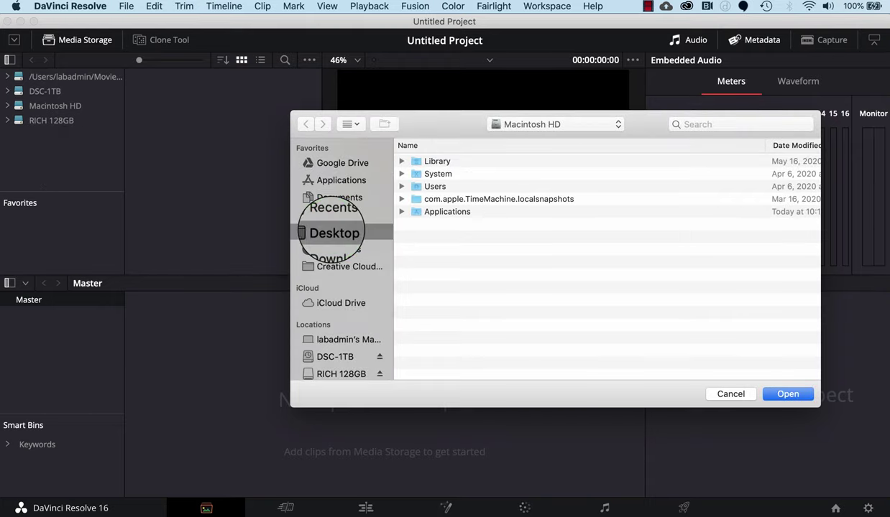
pyautogui.click(788, 394)
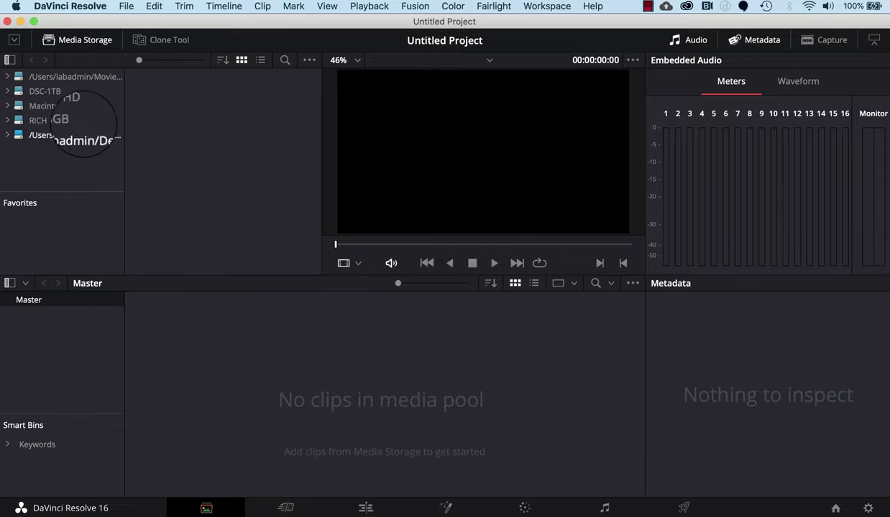
# Import goats.mp4 from the Desktop location into the media pool, changing the project frame rate to match the clip
pyautogui.click(60, 135)
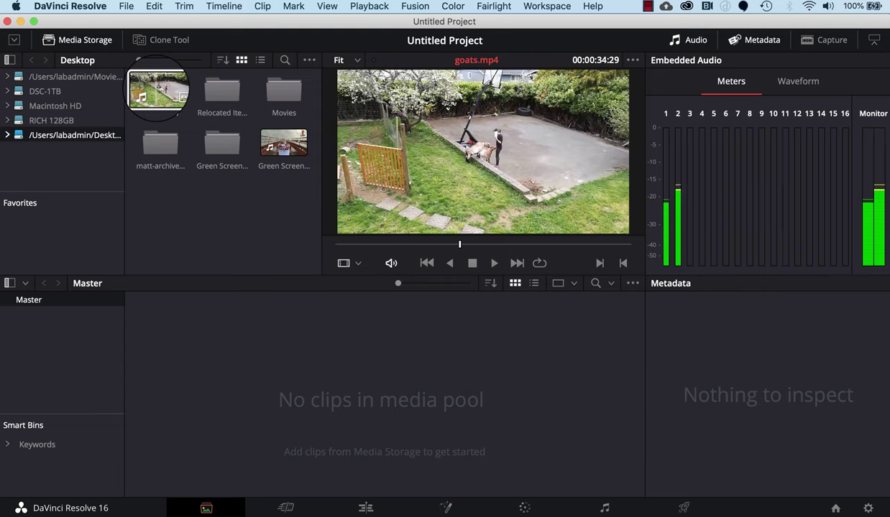
pyautogui.moveTo(156, 88); pyautogui.dragTo(220, 384)
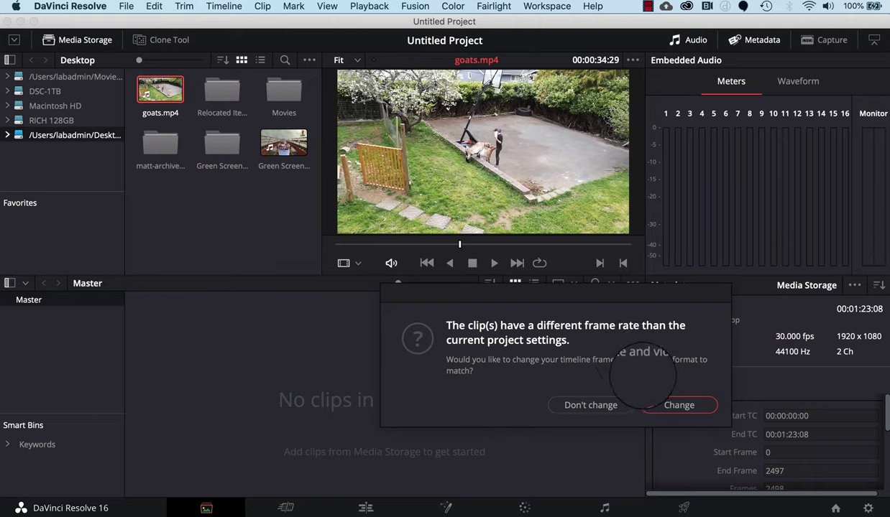
pyautogui.click(667, 402)
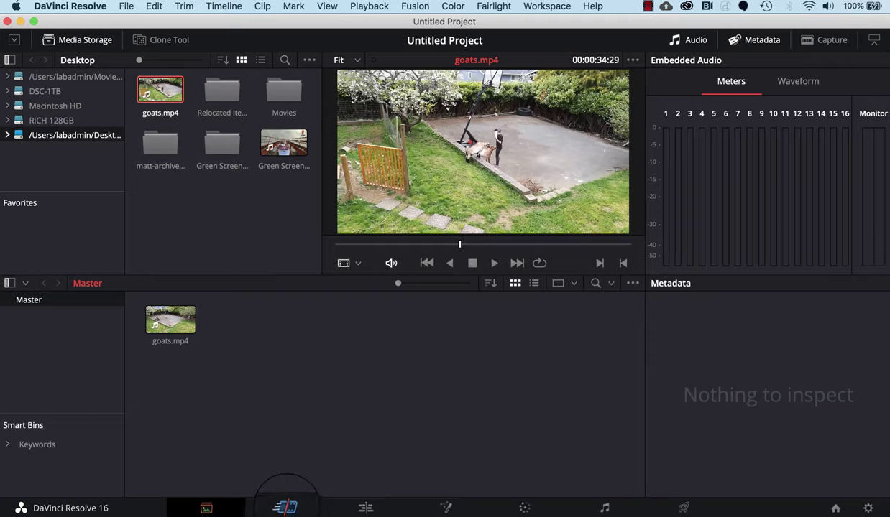
# Place goats.mp4 from the media pool on the empty timeline in the Cut page
pyautogui.click(283, 506)
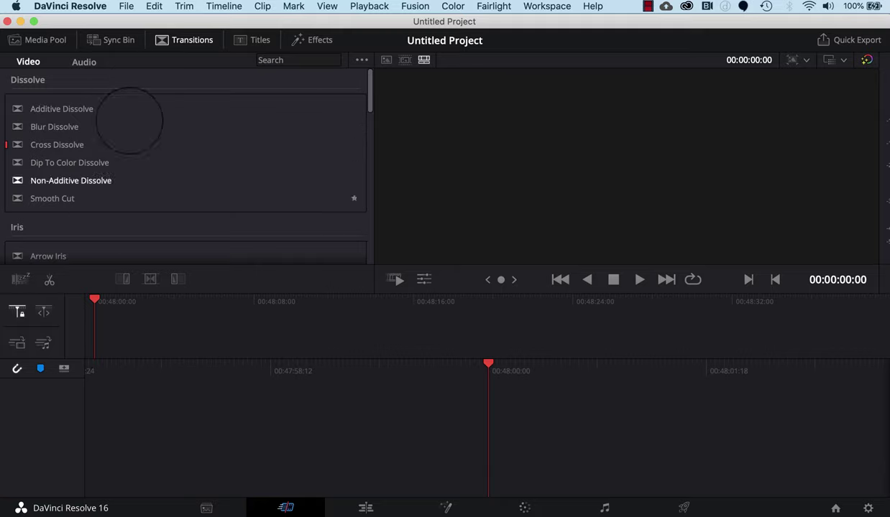
pyautogui.click(35, 39)
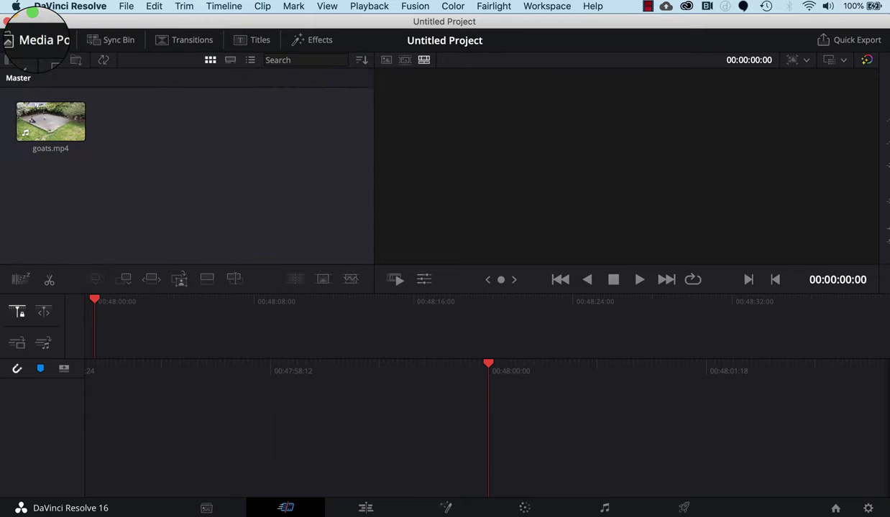
pyautogui.moveTo(49, 119); pyautogui.dragTo(148, 428)
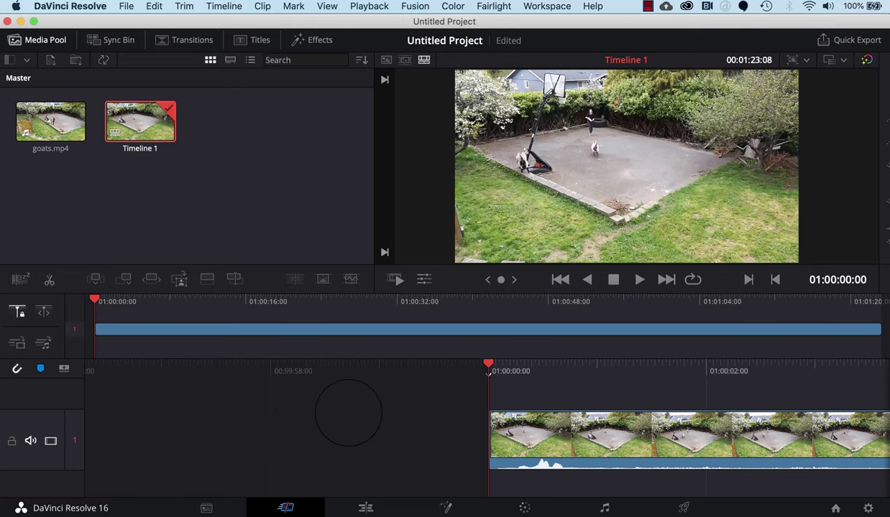
# Play through the clip to its end and trim the end back to 01:01:17:11
pyautogui.press('space')
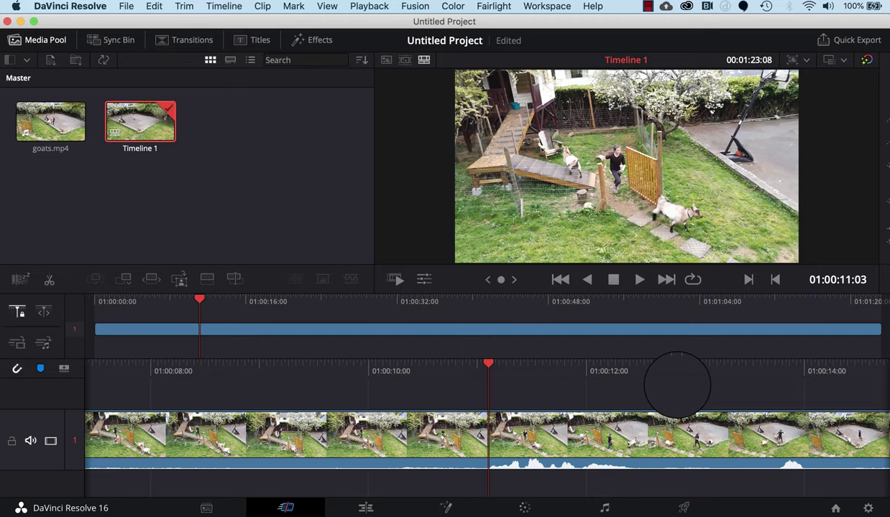
pyautogui.press('l')
pyautogui.press('l')
pyautogui.press('l')
pyautogui.press('l')
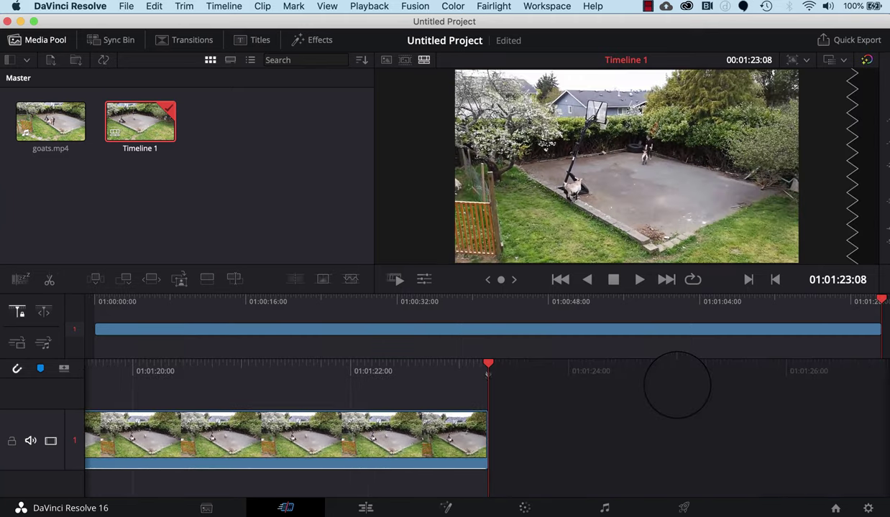
pyautogui.press('j')
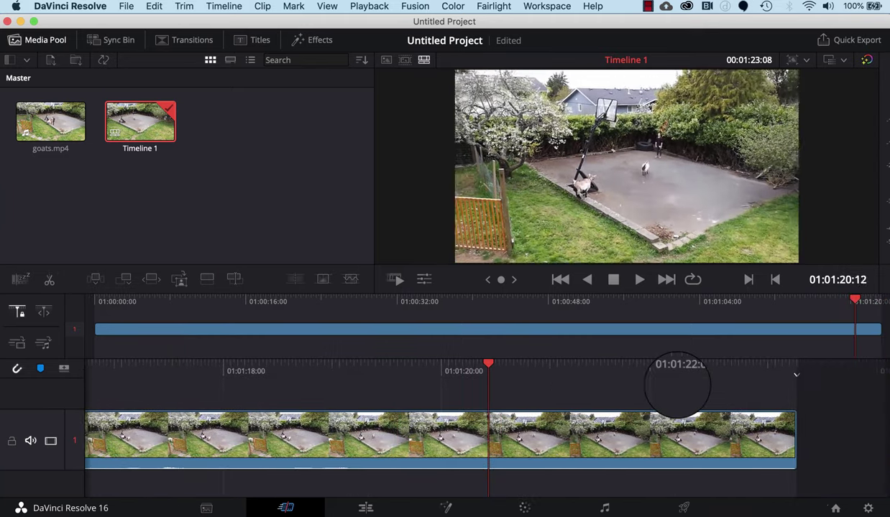
pyautogui.press('k')
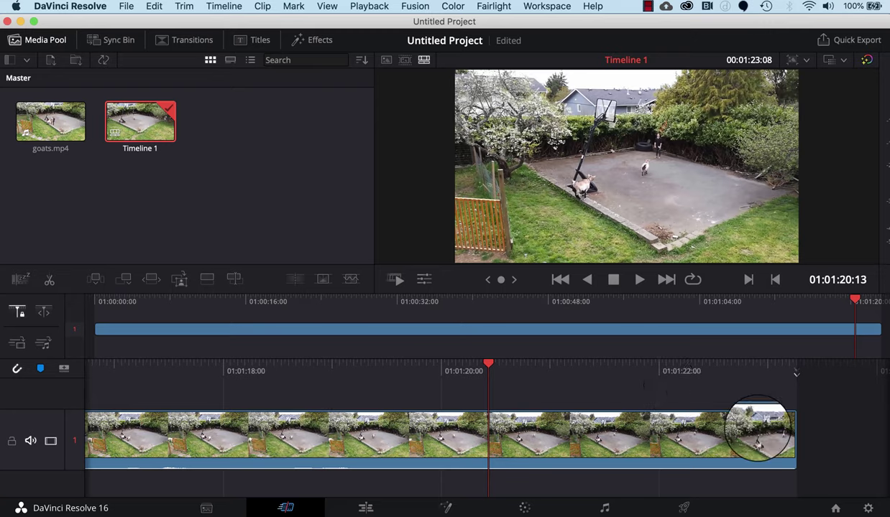
pyautogui.click(795, 440)
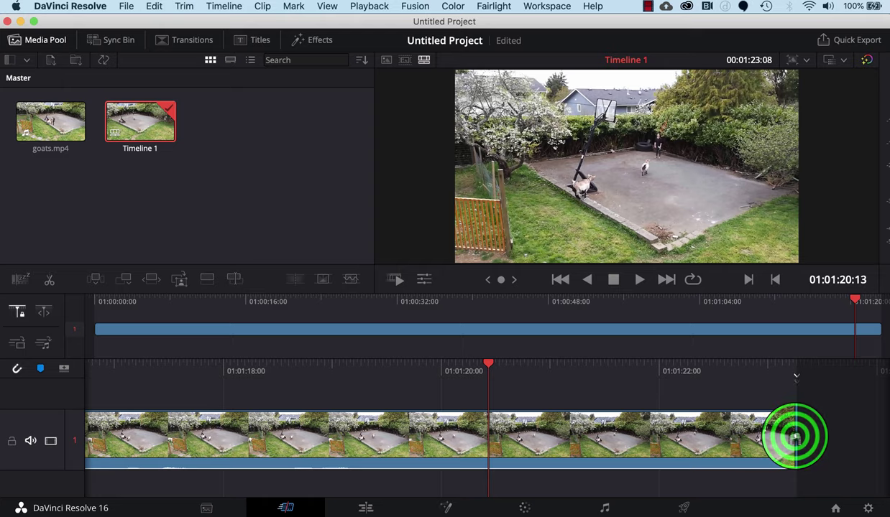
pyautogui.moveTo(795, 440); pyautogui.dragTo(152, 439)
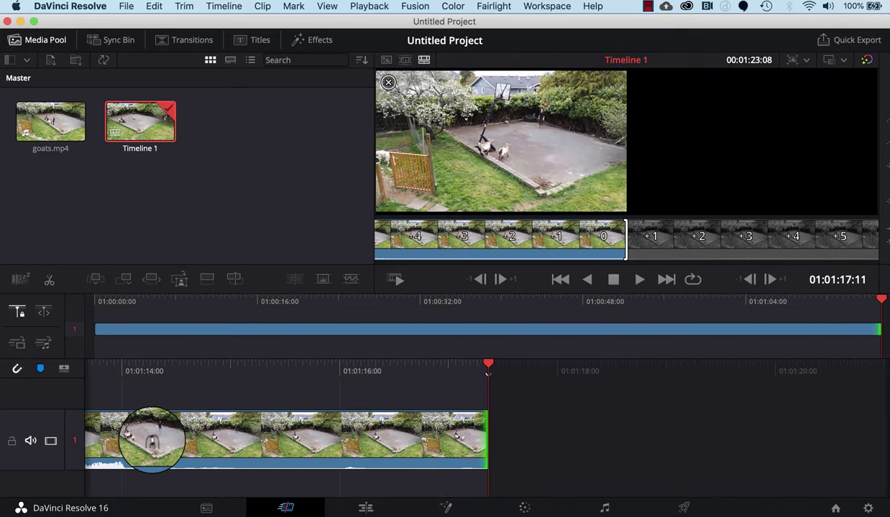
# Split the timeline clip at 01:00:56:20
pyautogui.hotkey('shift', 'Left')
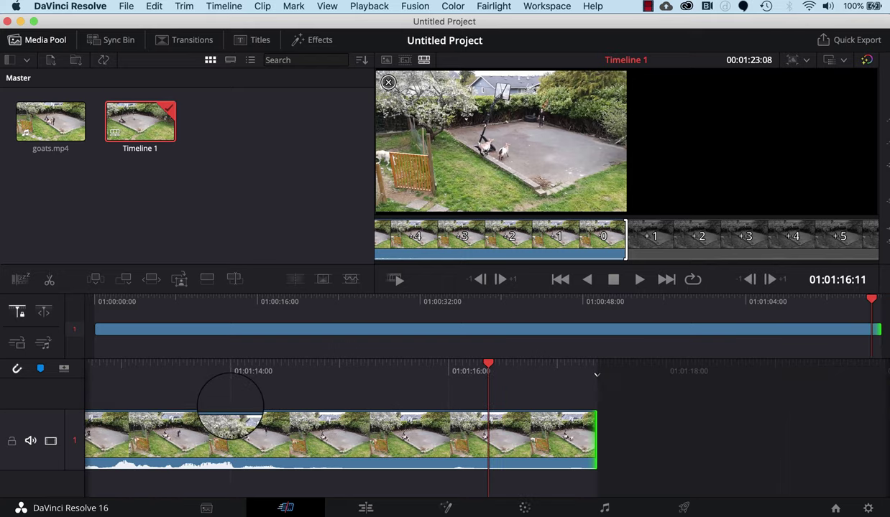
pyautogui.hscroll(-15, 230, 406)
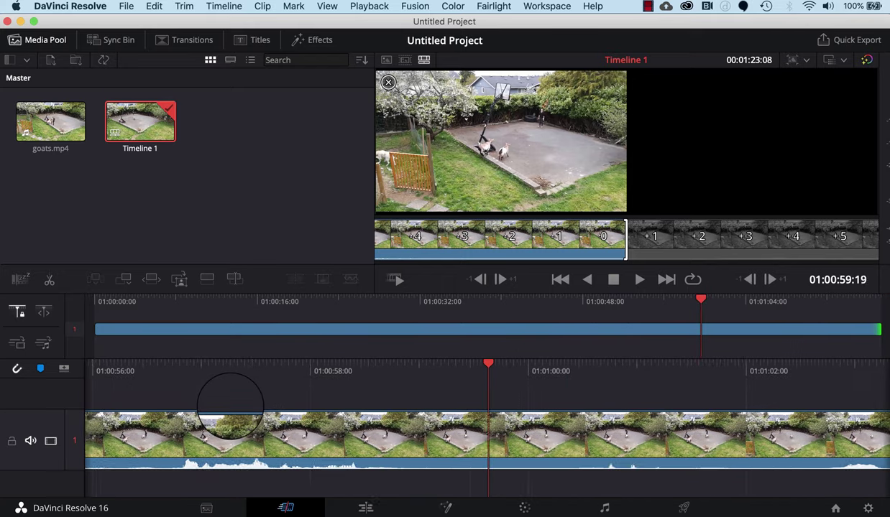
pyautogui.hscroll(-6, 230, 406)
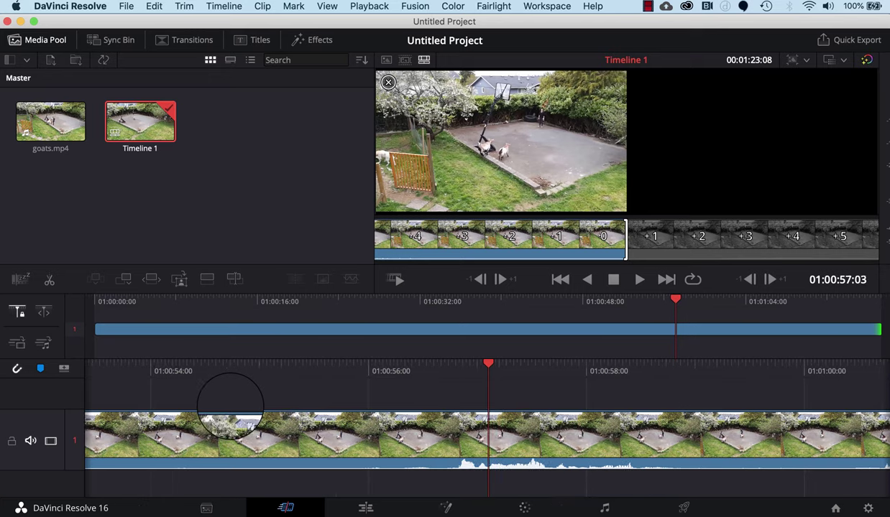
pyautogui.hscroll(-2, 230, 407)
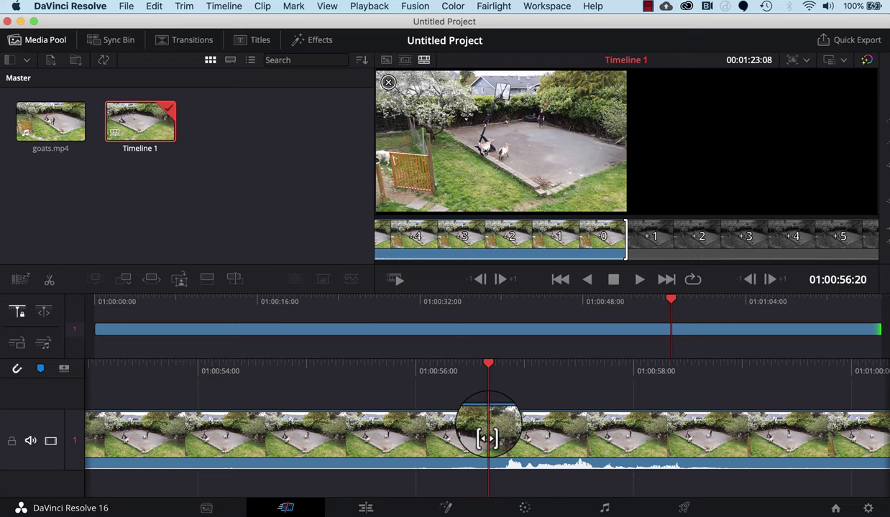
pyautogui.rightClick(488, 425)
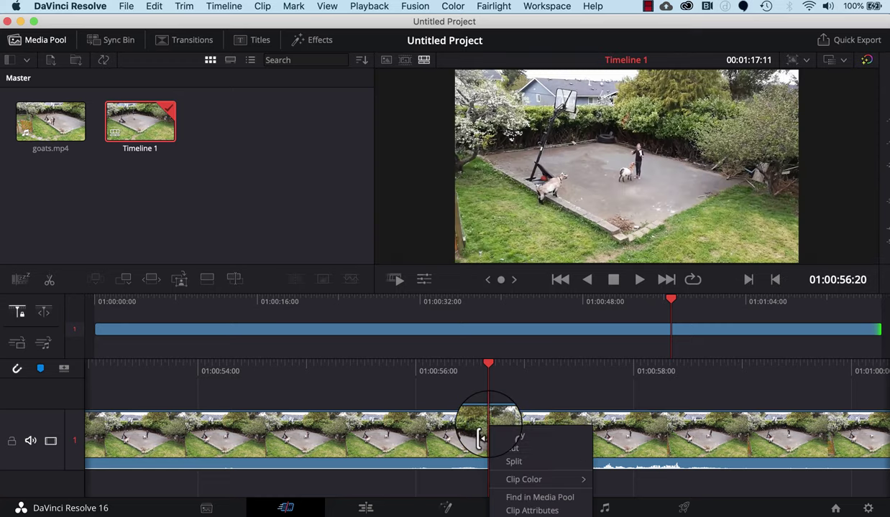
pyautogui.click(513, 462)
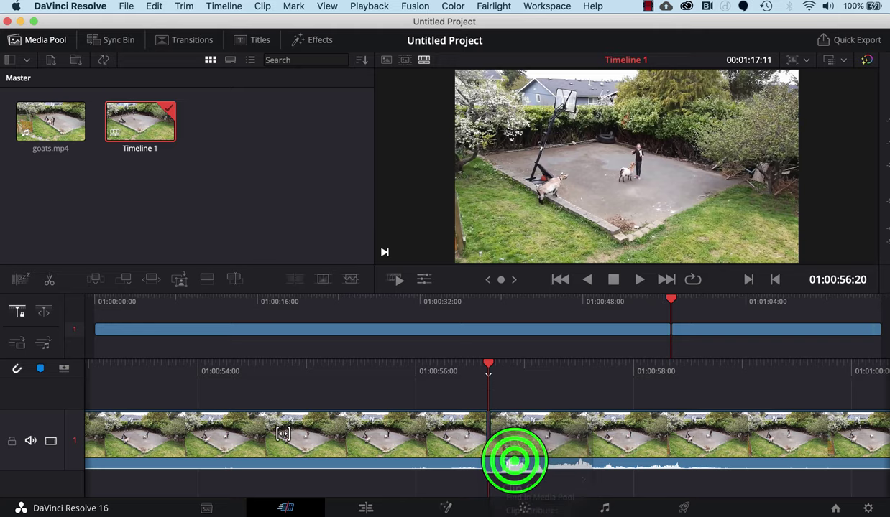
# Select the clip after the cut and split it at 01:00:58:16
pyautogui.click(714, 435)
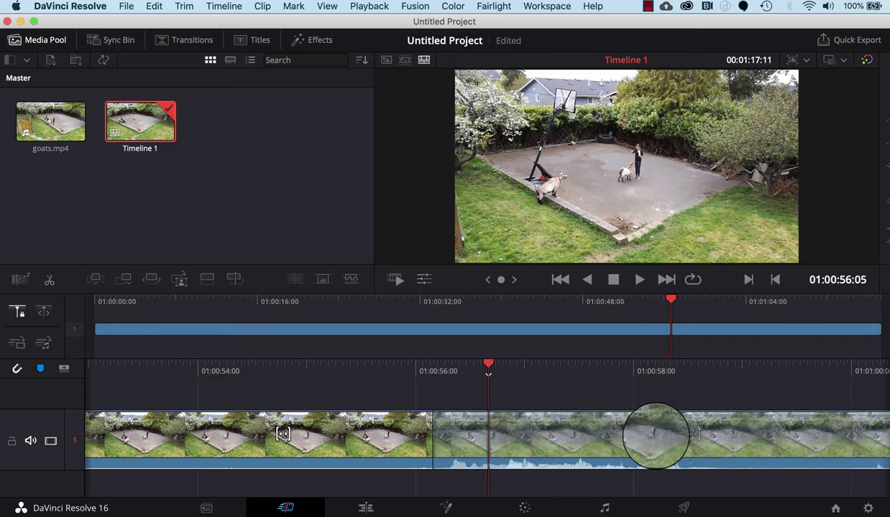
pyautogui.click(714, 435)
pyautogui.press('space')
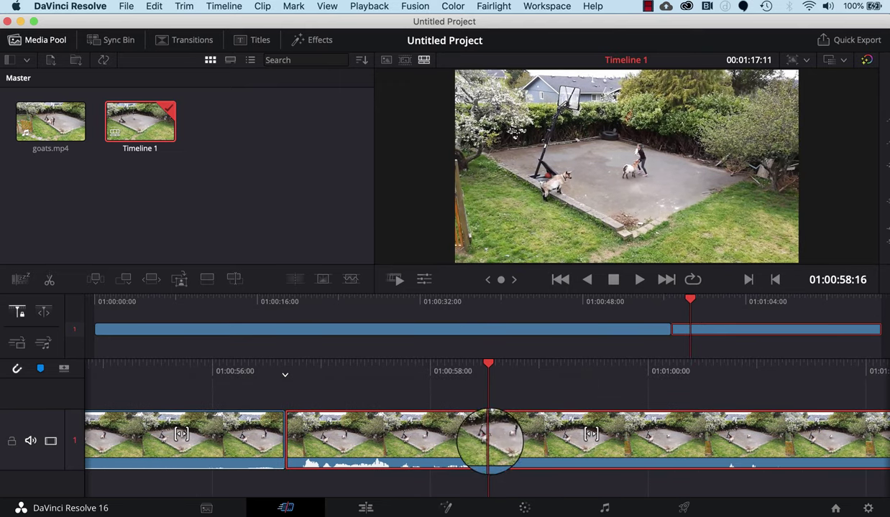
pyautogui.rightClick(488, 438)
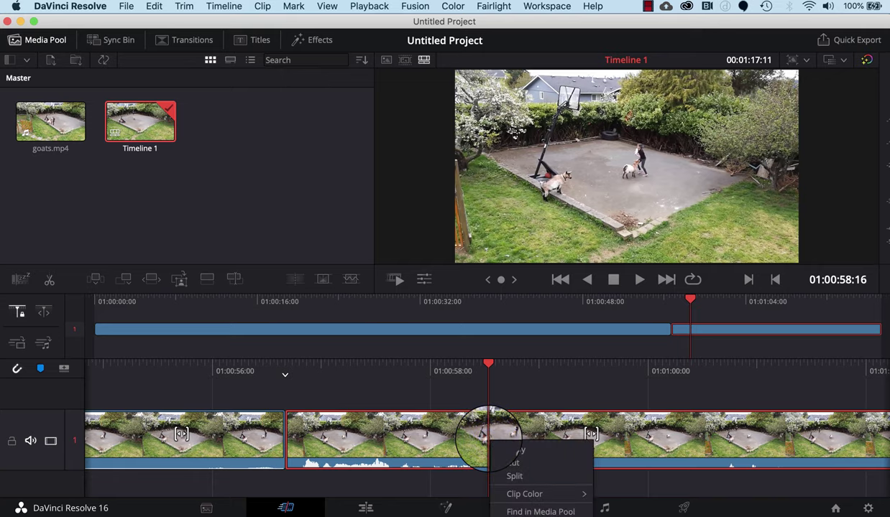
pyautogui.click(508, 475)
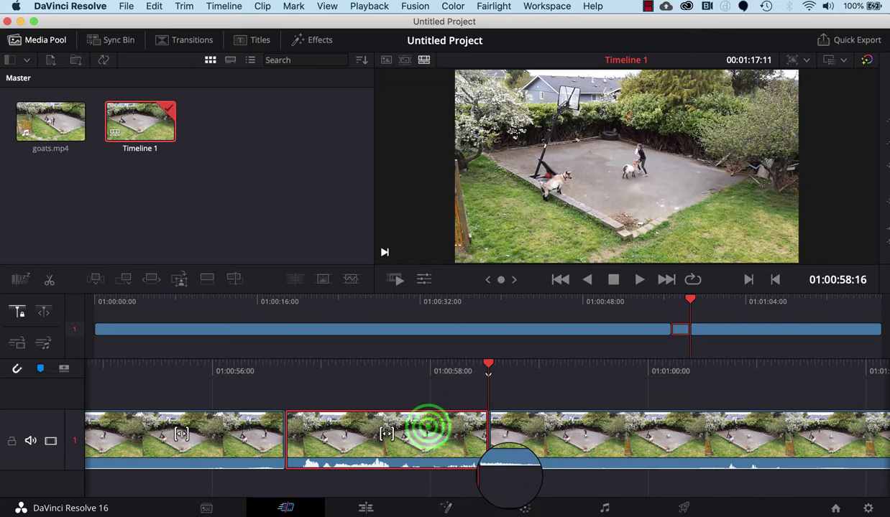
# Delete the short segment between the two cuts and play back across the join
pyautogui.click(428, 429)
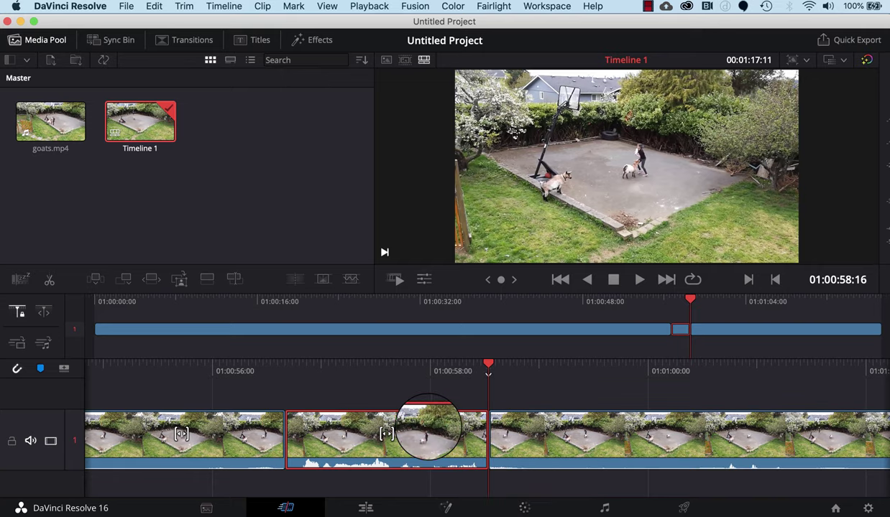
pyautogui.press('Delete')
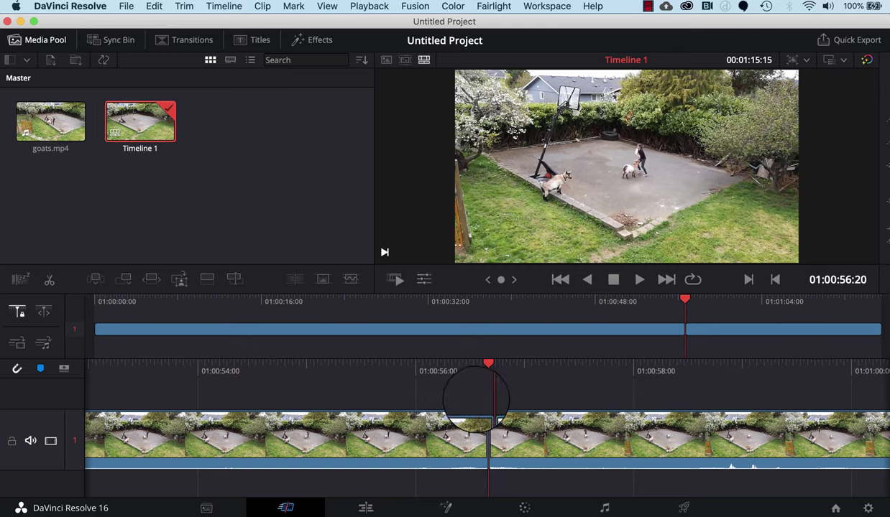
pyautogui.click(458, 384)
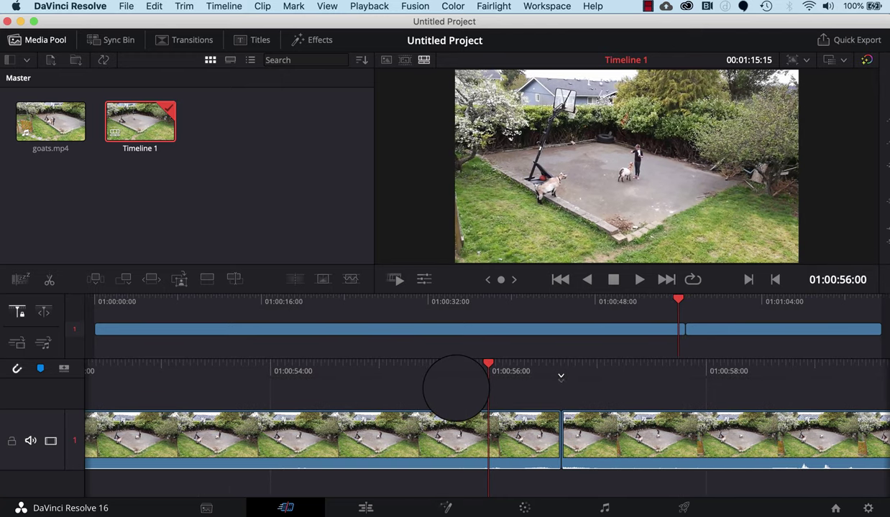
pyautogui.moveTo(456, 388); pyautogui.dragTo(392, 384)
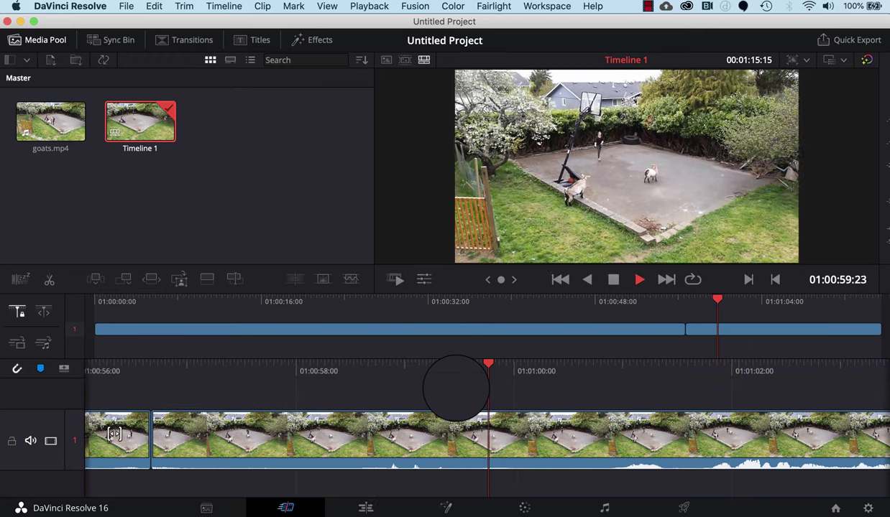
pyautogui.press('space')
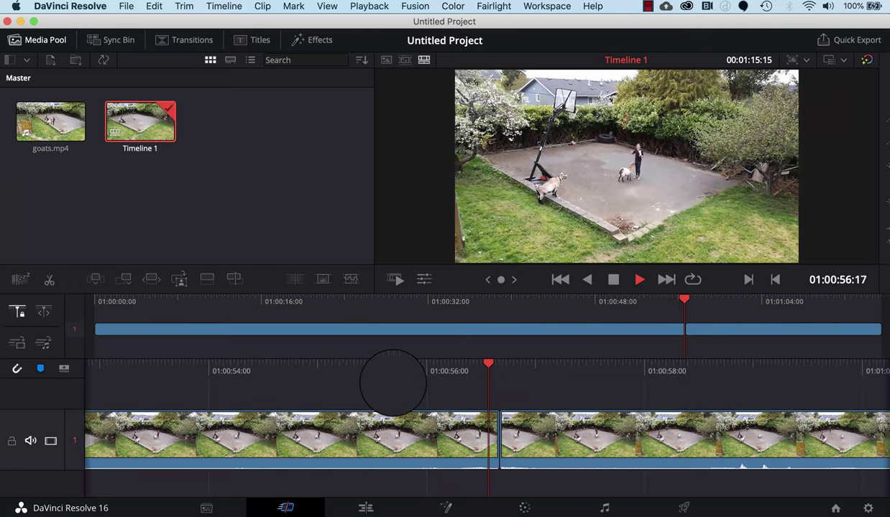
pyautogui.press('space')
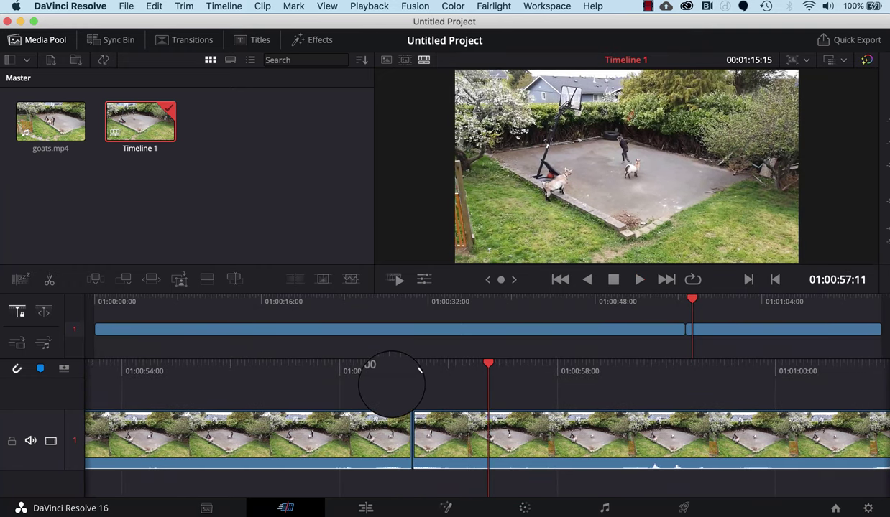
# Add a Cross Dissolve at the cut between the two goats.mp4 clips and play back across it
pyautogui.click(184, 41)
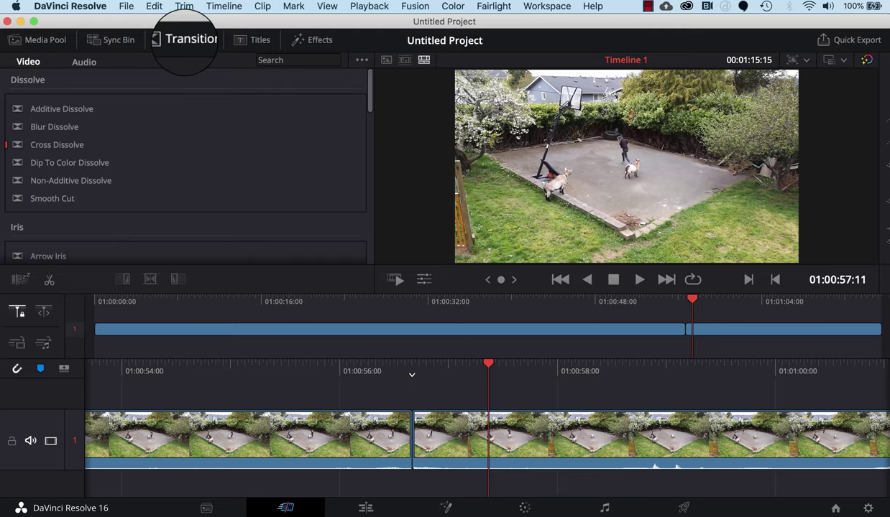
pyautogui.click(50, 145)
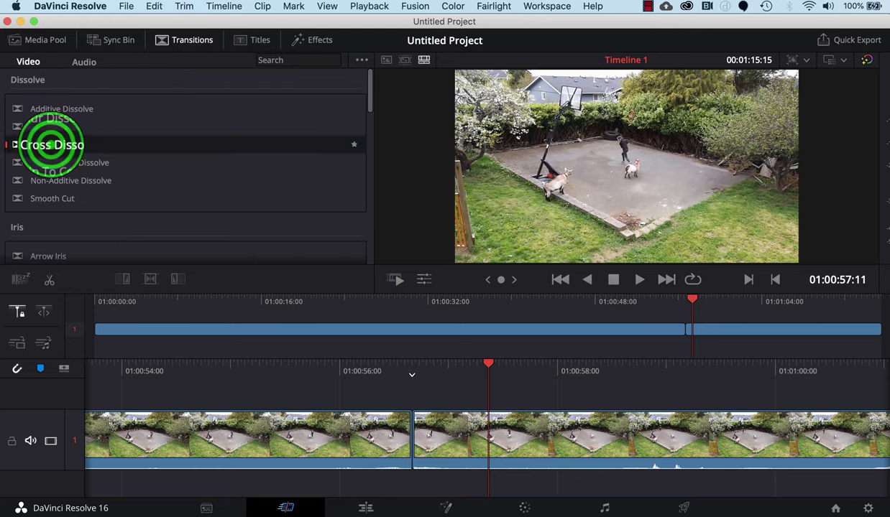
pyautogui.moveTo(50, 144); pyautogui.dragTo(410, 437)
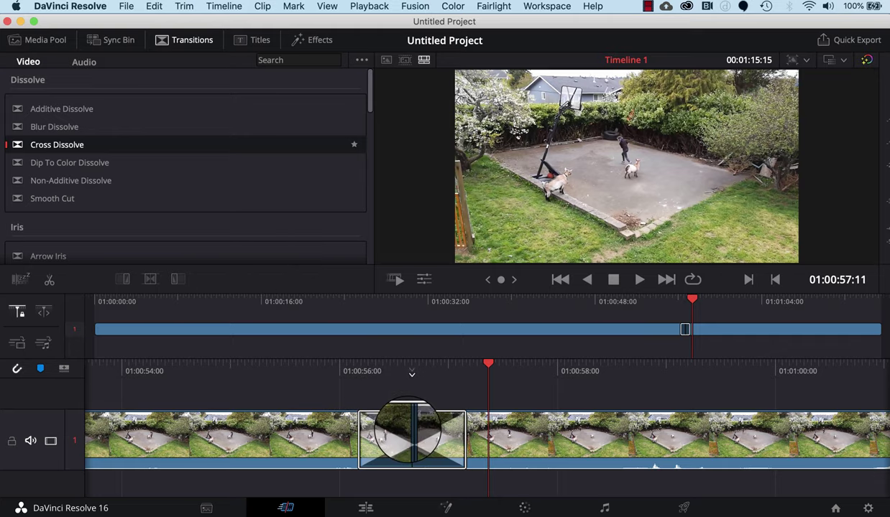
pyautogui.moveTo(488, 363); pyautogui.dragTo(734, 346)
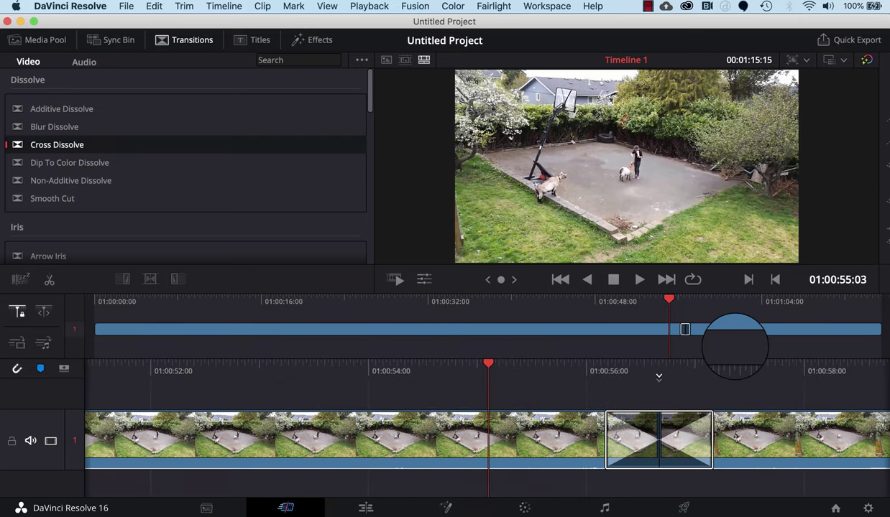
pyautogui.press('space')
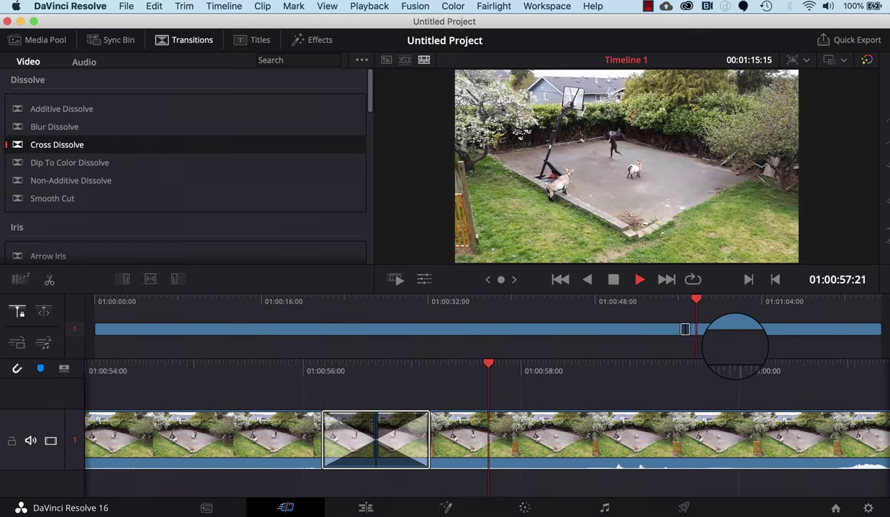
pyautogui.press('space')
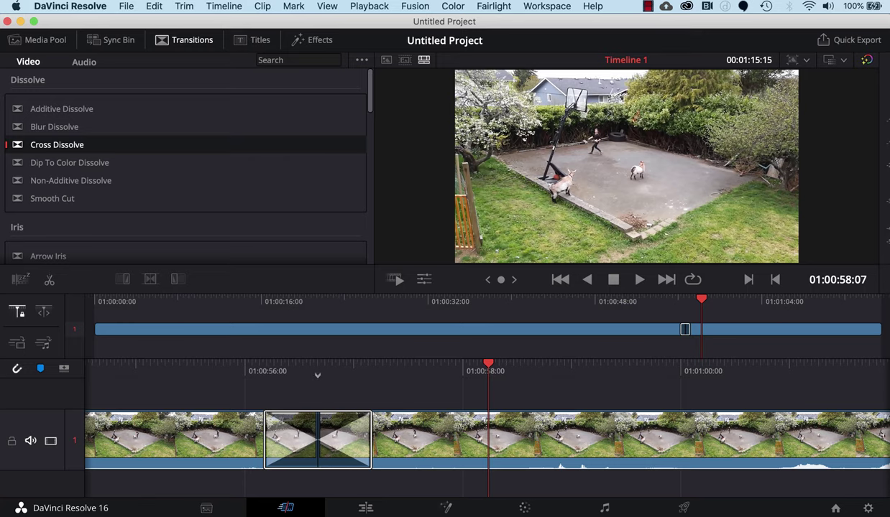
# Insert a Text title at the very start of the timeline and move the playhead to 01:00:03:01 within it
pyautogui.scroll(10, 371, 395)
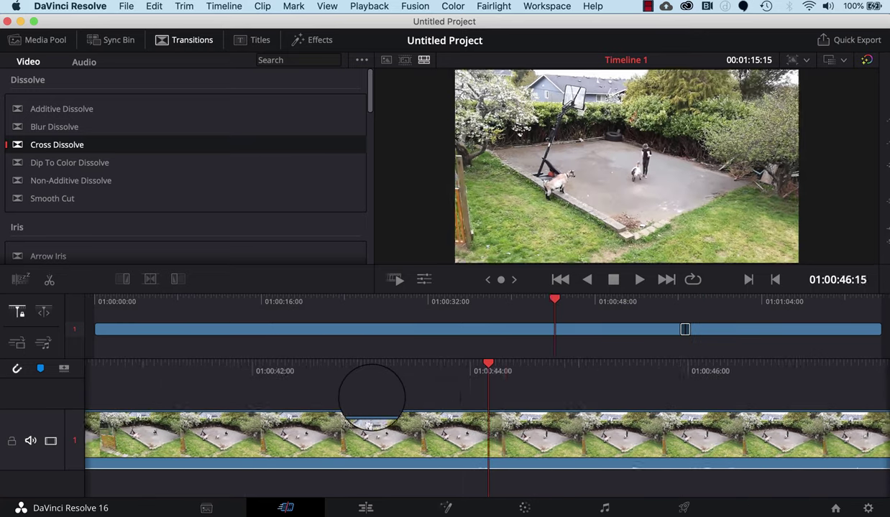
pyautogui.scroll(12, 371, 398)
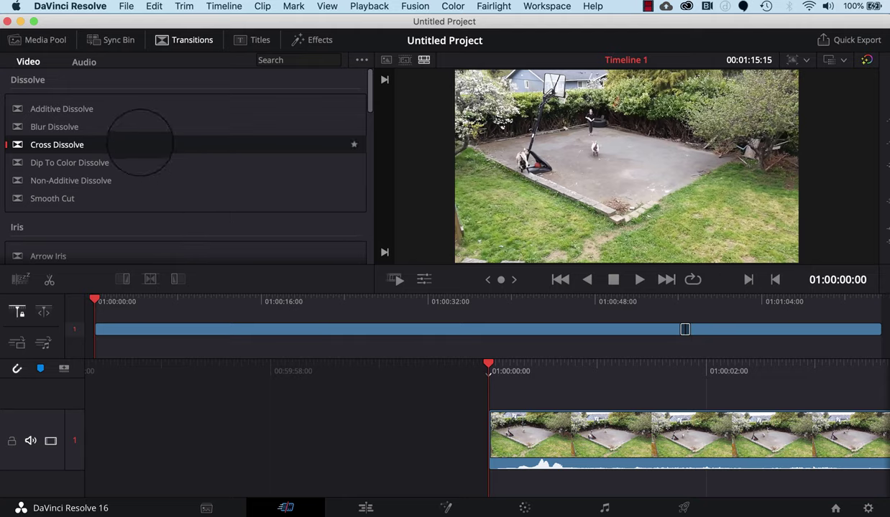
pyautogui.click(253, 39)
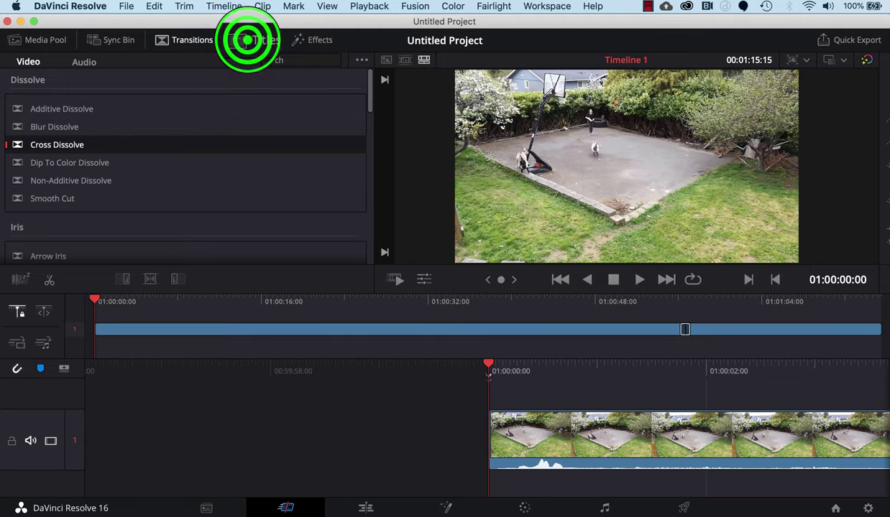
pyautogui.click(247, 40)
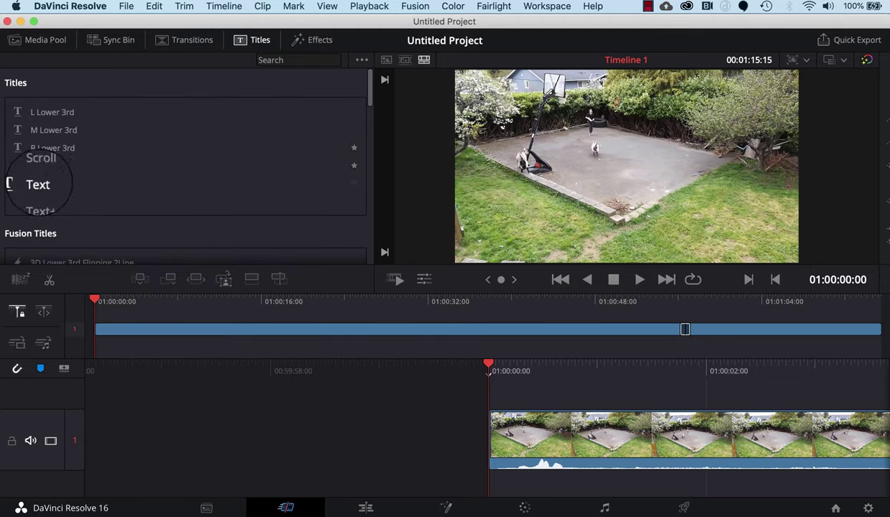
pyautogui.moveTo(38, 184); pyautogui.dragTo(412, 420)
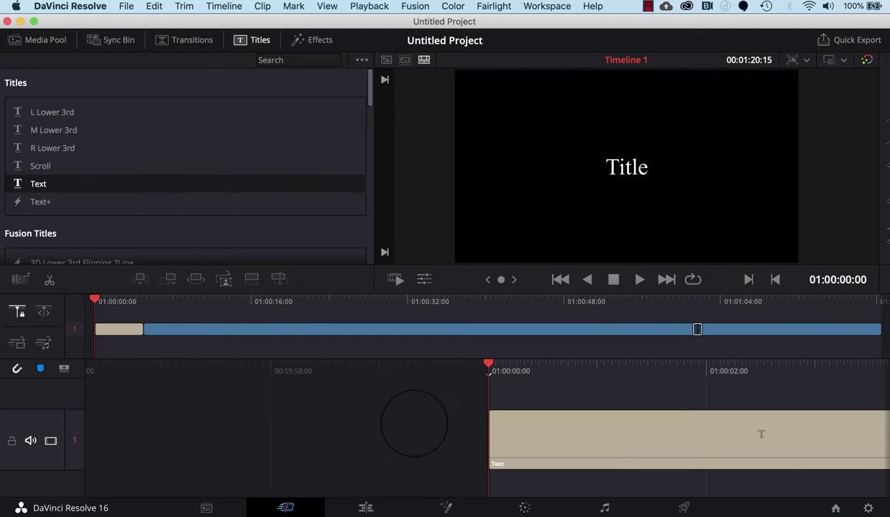
pyautogui.moveTo(691, 429); pyautogui.dragTo(429, 434)
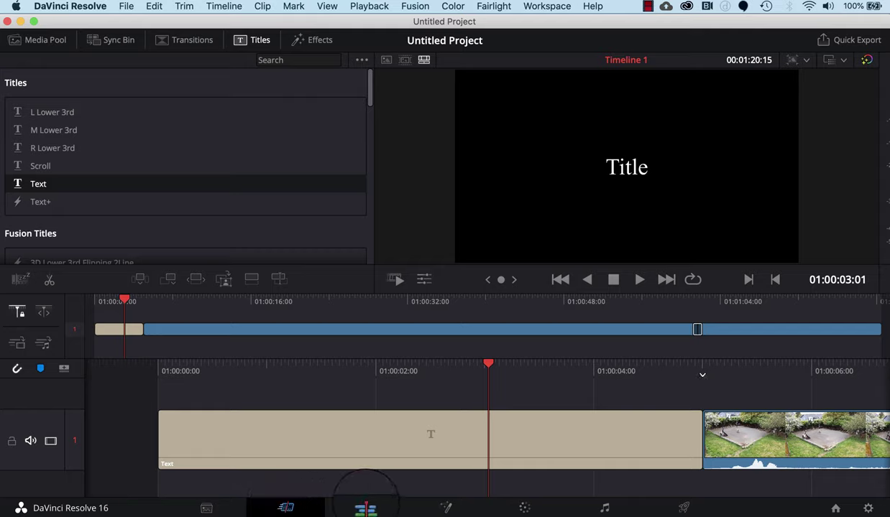
# Open the Edit page and replace the opening title's text with the creator's first name in possessive form followed by "Goat Video"
pyautogui.click(367, 507)
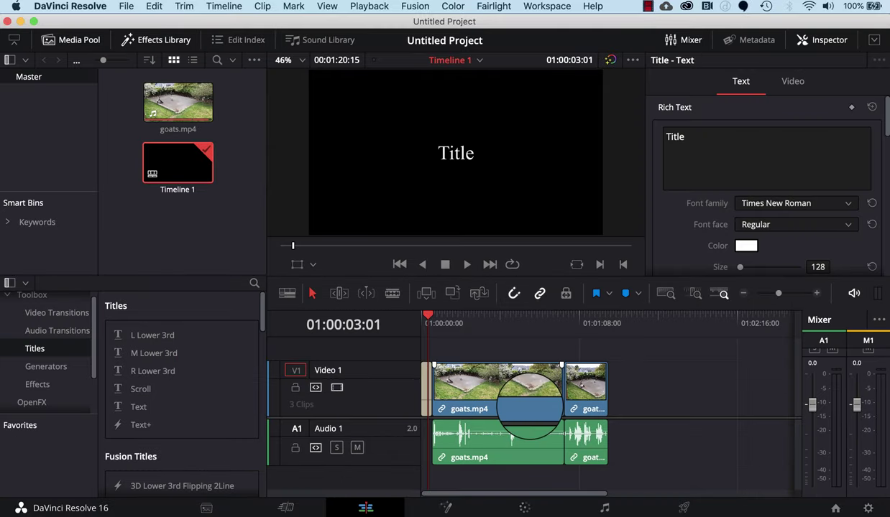
pyautogui.click(817, 291)
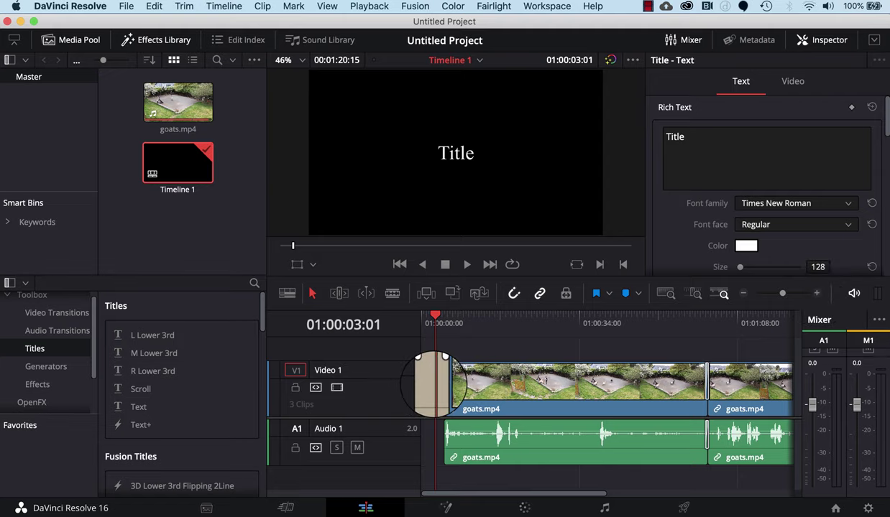
pyautogui.click(432, 385)
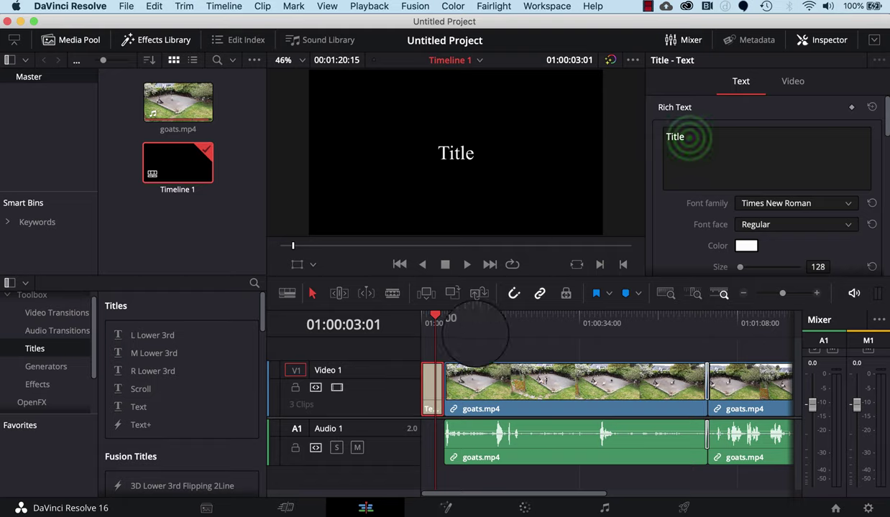
pyautogui.click(684, 142)
pyautogui.click(688, 138)
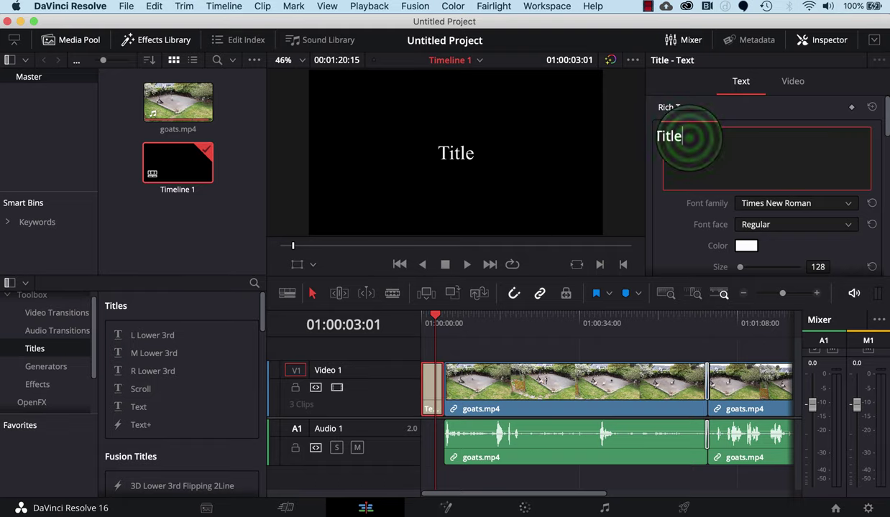
pyautogui.moveTo(688, 139); pyautogui.dragTo(653, 134)
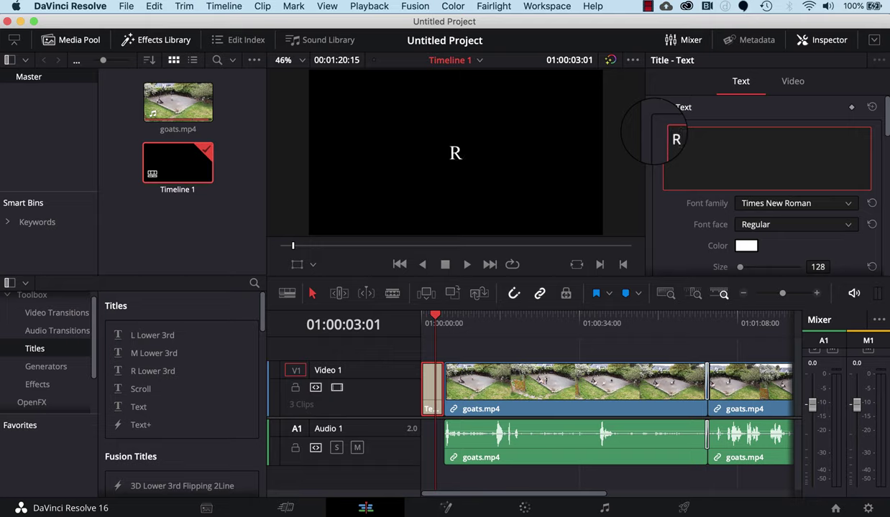
pyautogui.write("Rich's G")
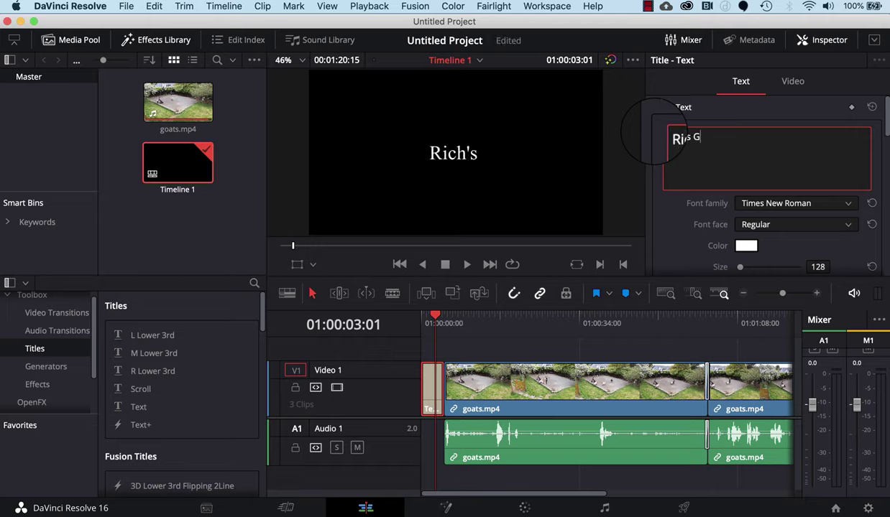
pyautogui.write('oat Video')
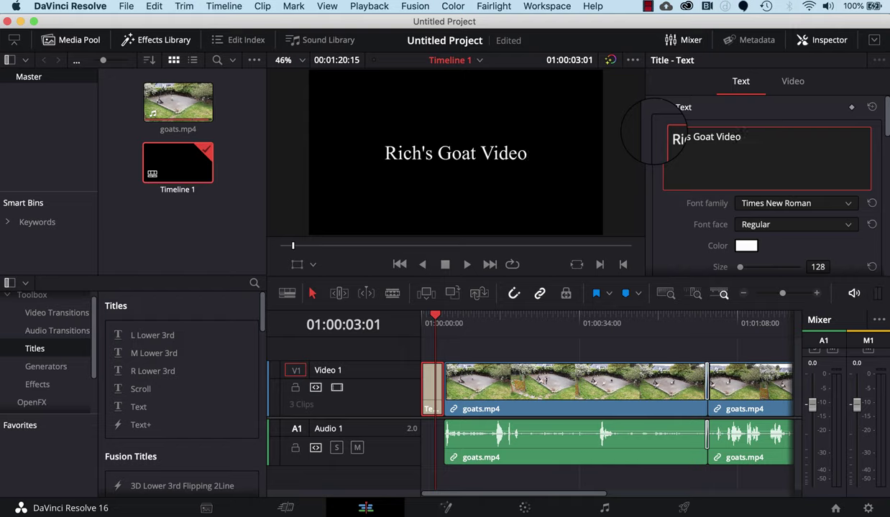
# Insert the word "Great" before "Goat" in the title text and add an exclamation mark at its end
pyautogui.click(717, 137)
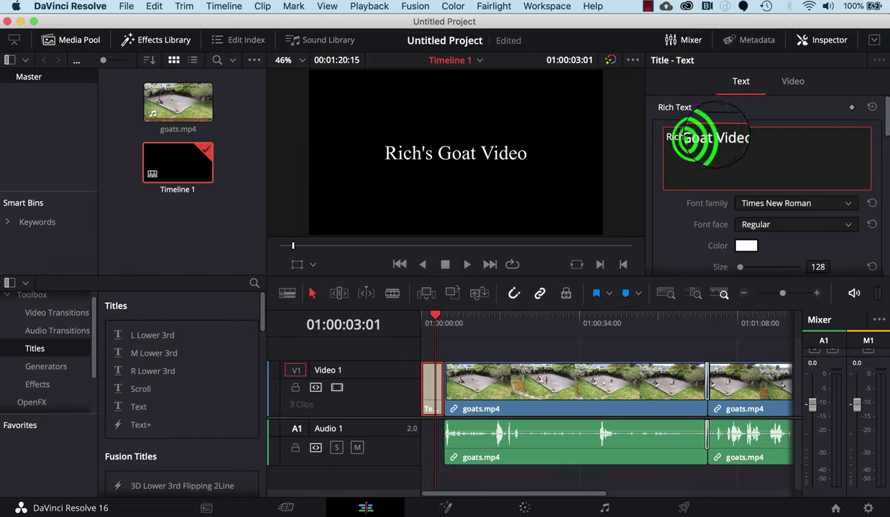
pyautogui.write('Great')
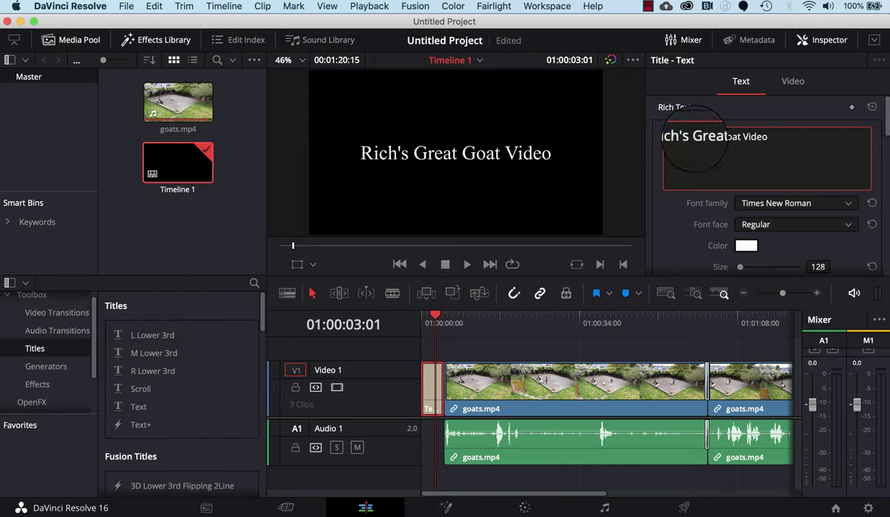
pyautogui.click(751, 134)
pyautogui.write('!')
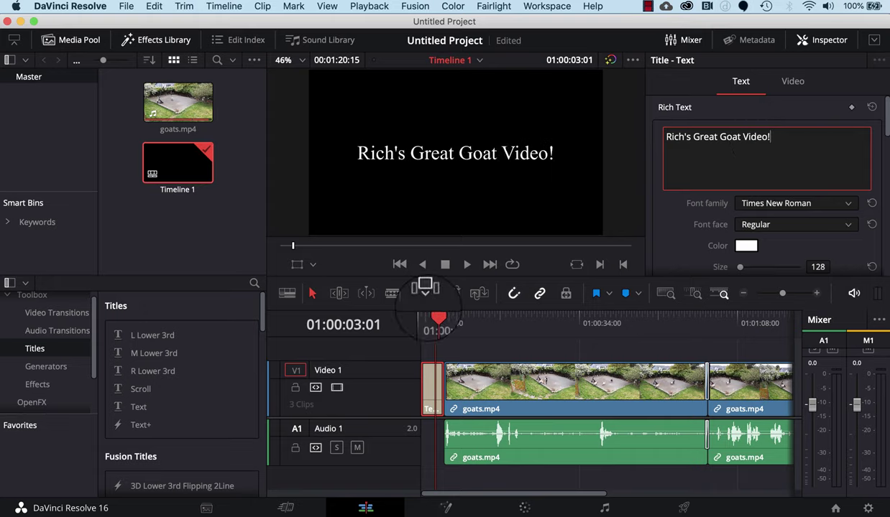
# Play the timeline from its start through the title and into the first goats.mp4 clip
pyautogui.click(434, 329)
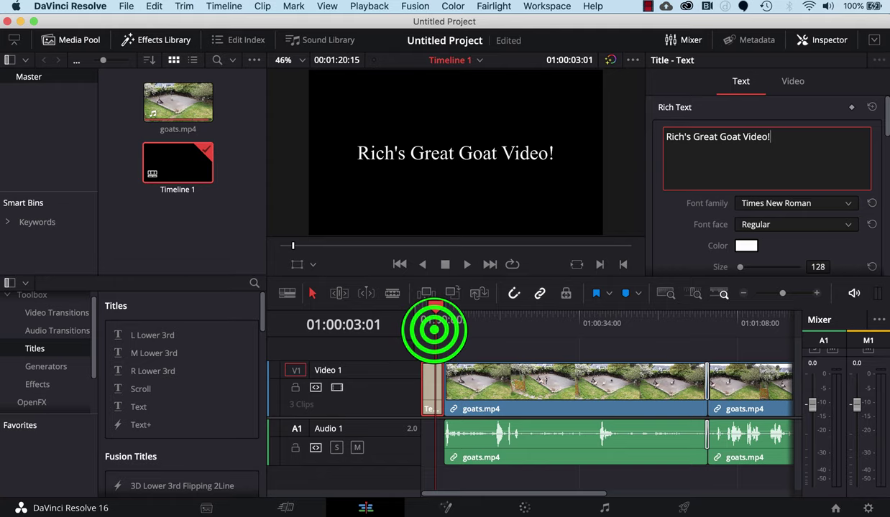
pyautogui.press('Down')
pyautogui.press('Up')
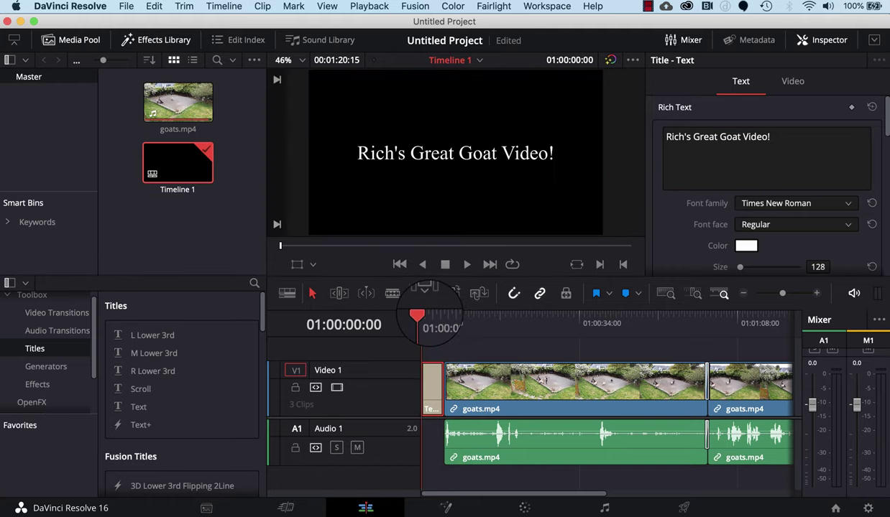
pyautogui.press('space')
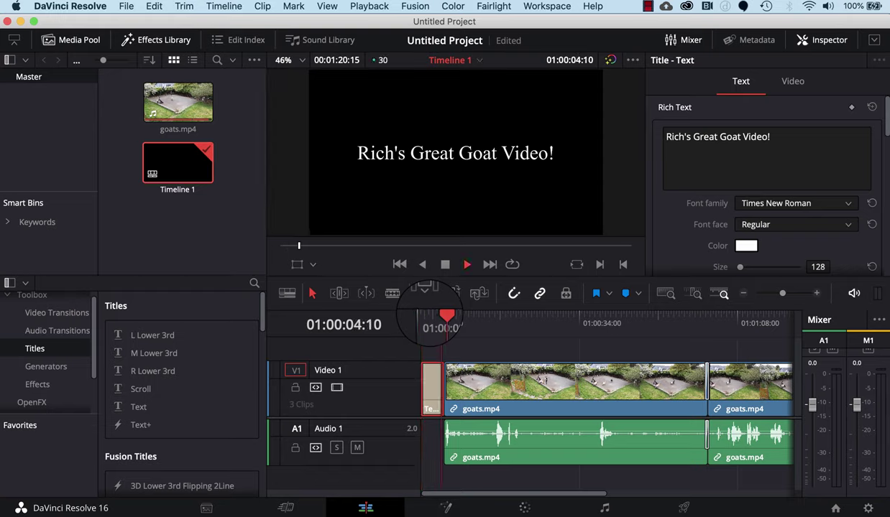
pyautogui.press('space')
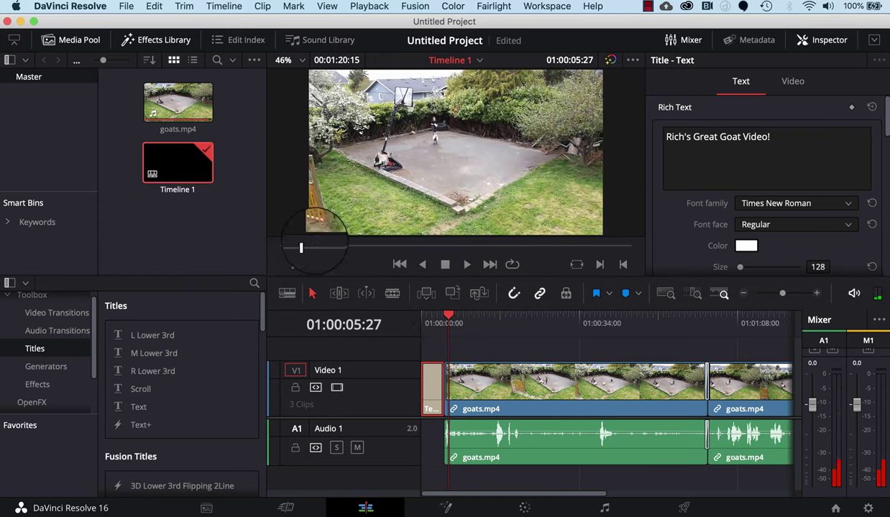
# Add a Cross Dissolve video transition between the opening title and the first goats.mp4 clip
pyautogui.click(173, 115)
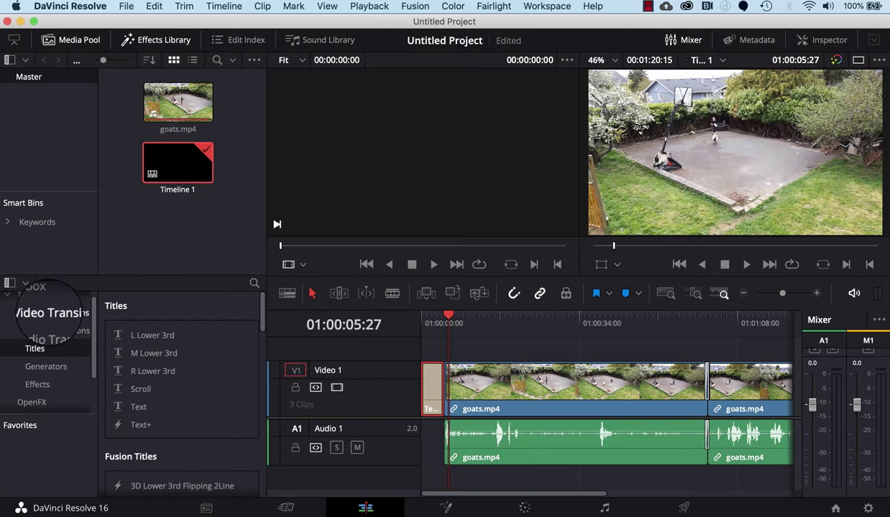
pyautogui.click(58, 311)
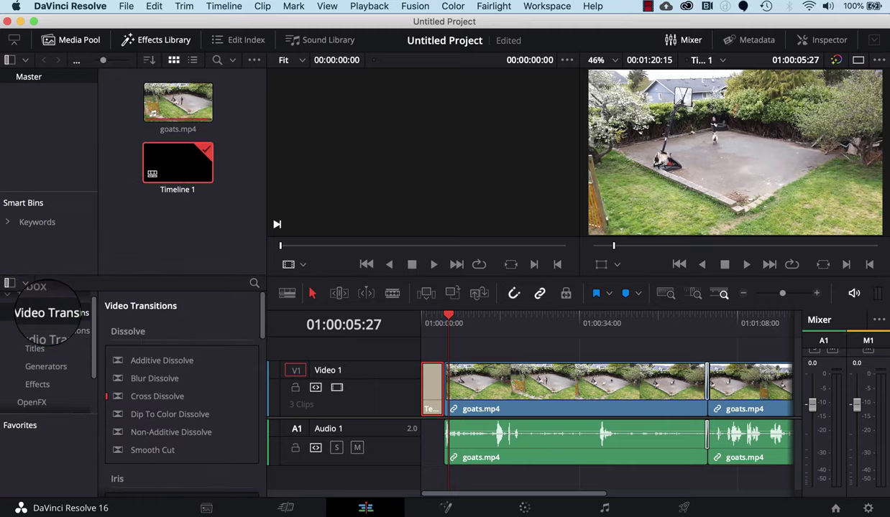
pyautogui.click(138, 392)
pyautogui.moveTo(138, 392); pyautogui.dragTo(444, 389)
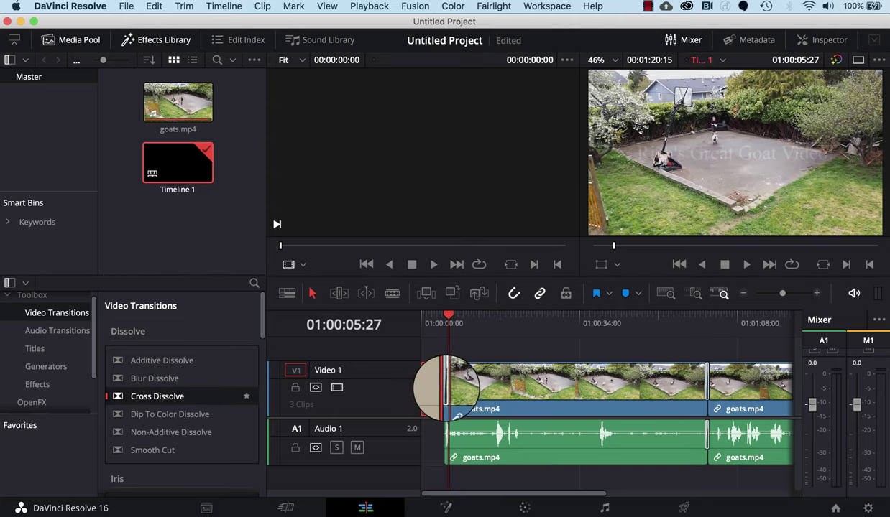
# Play back from 01:00:01:21 in the title to check the dissolve into the first clip
pyautogui.click(444, 315)
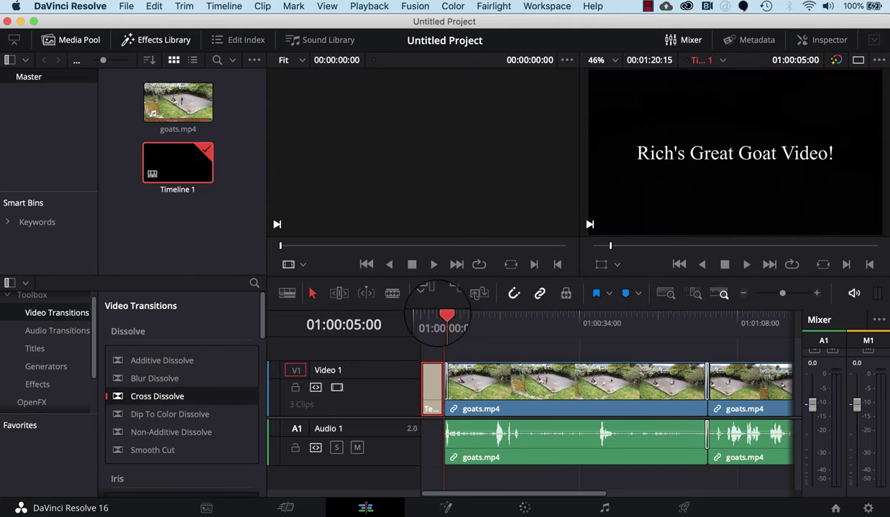
pyautogui.click(816, 293)
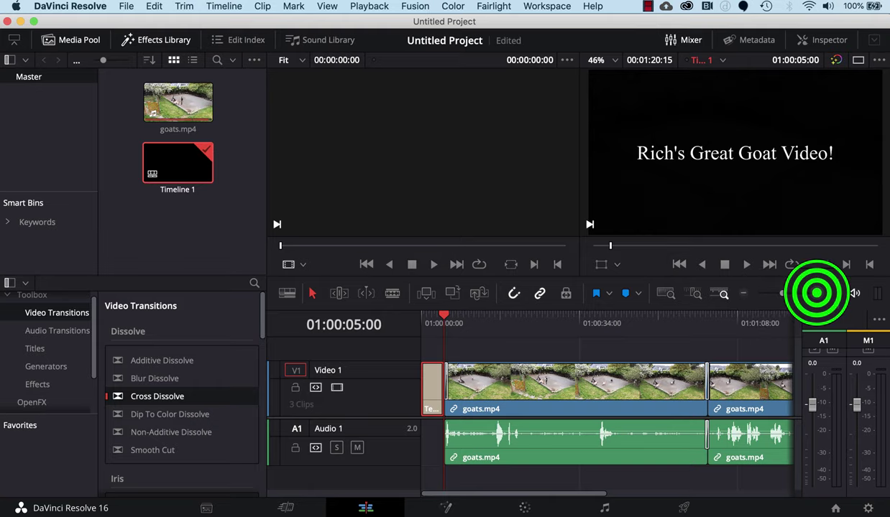
pyautogui.click(817, 293)
pyautogui.click(817, 293)
pyautogui.click(604, 314)
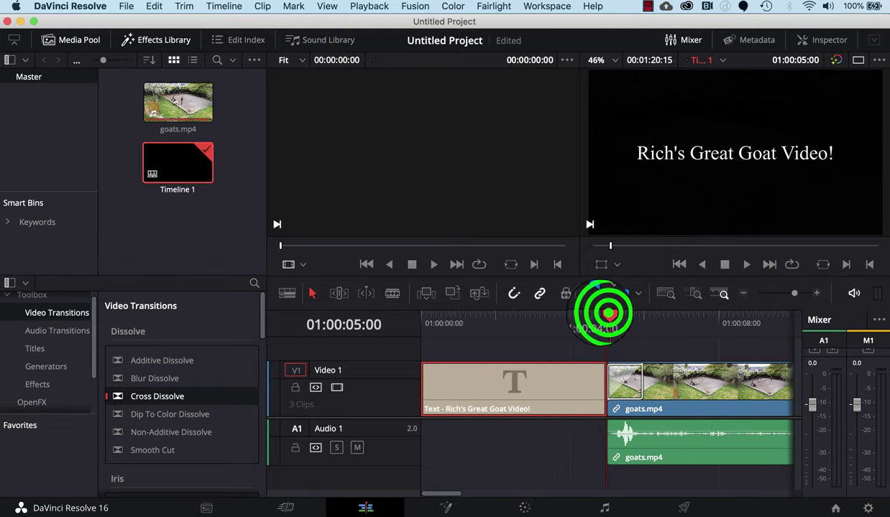
pyautogui.moveTo(607, 313); pyautogui.dragTo(483, 313)
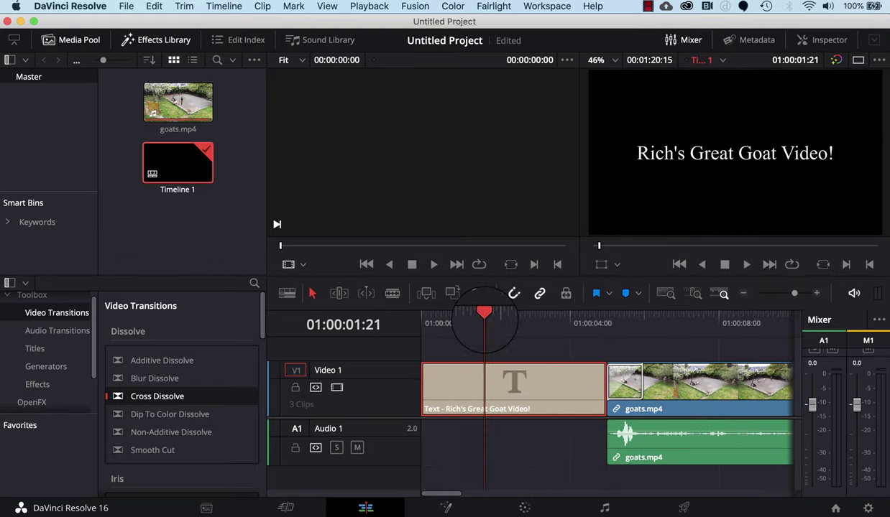
pyautogui.press('space')
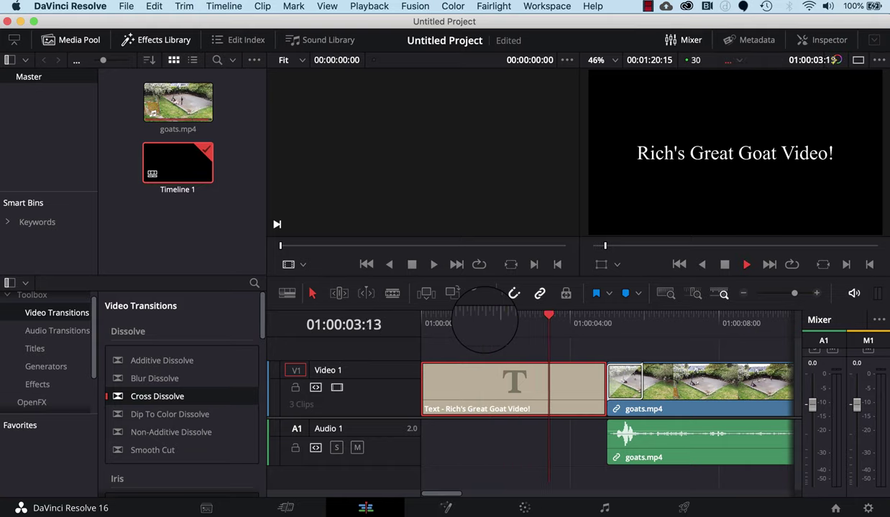
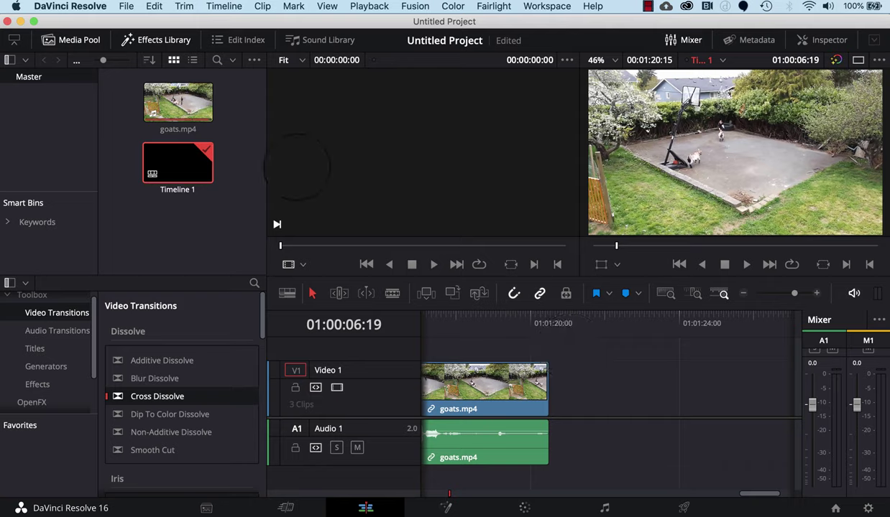
# Add a Scroll title at the end of the Video 1 track, directly after the last goats.mp4 clip
pyautogui.click(34, 350)
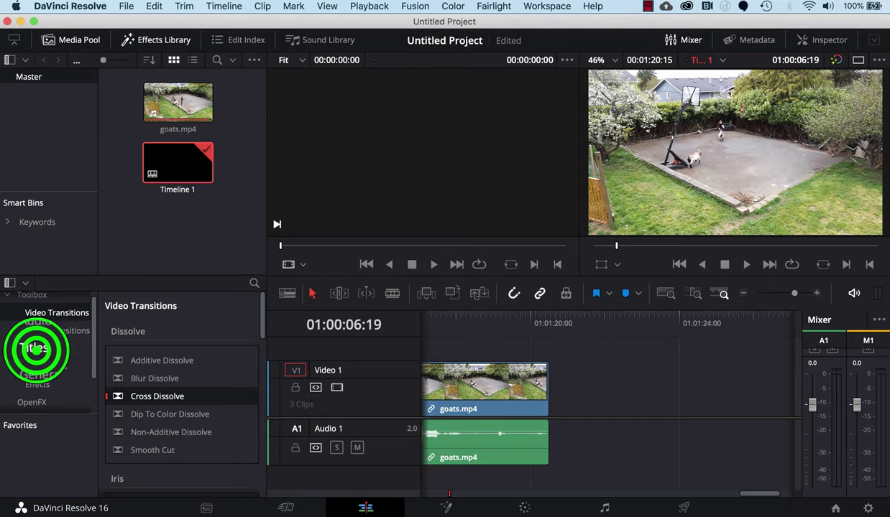
pyautogui.moveTo(153, 389); pyautogui.dragTo(676, 378)
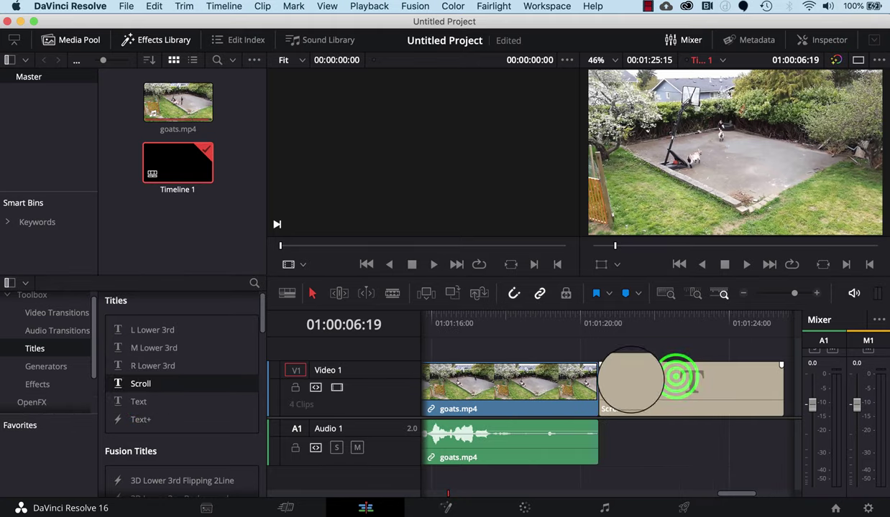
# Enter "Goat Video Credits", a blank line, "Goat 1: Gabbie", "Goat 2: Babie" and "Human:" with the person's first name as the Scroll title's text
pyautogui.doubleClick(676, 376)
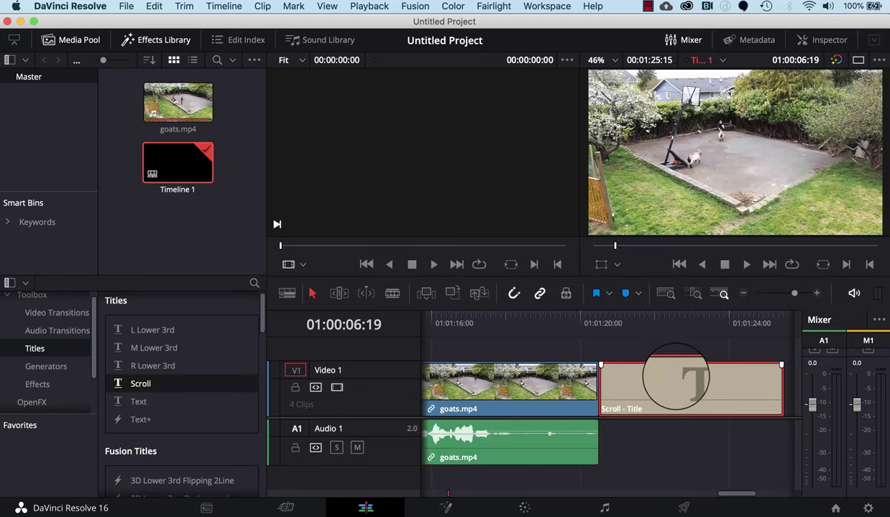
pyautogui.click(697, 141)
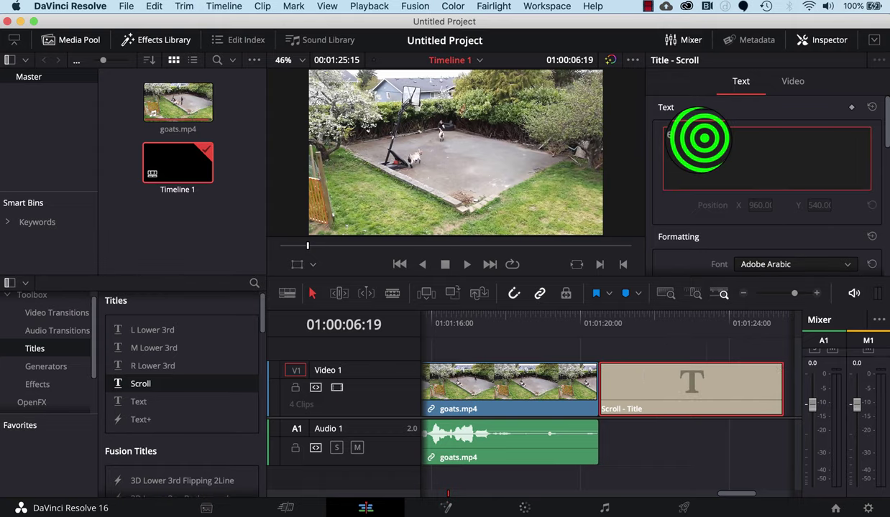
pyautogui.write('Goat Video Credits')
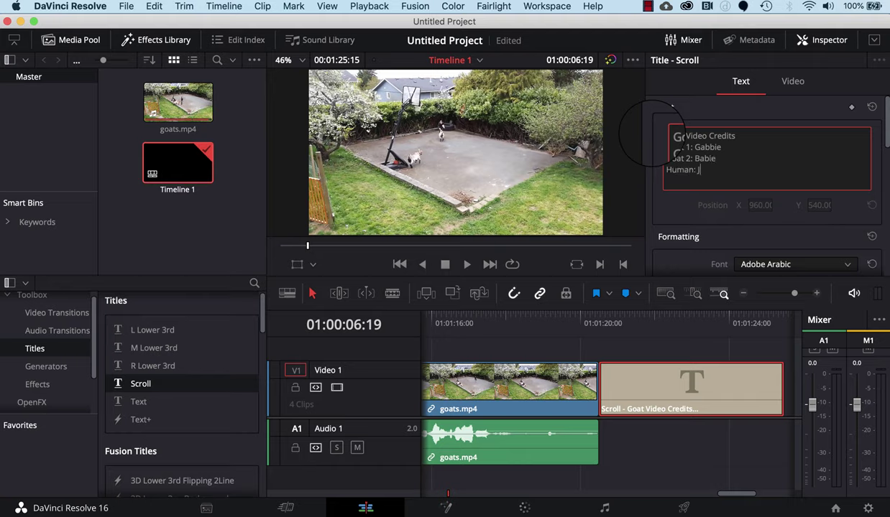
pyautogui.click(733, 136)
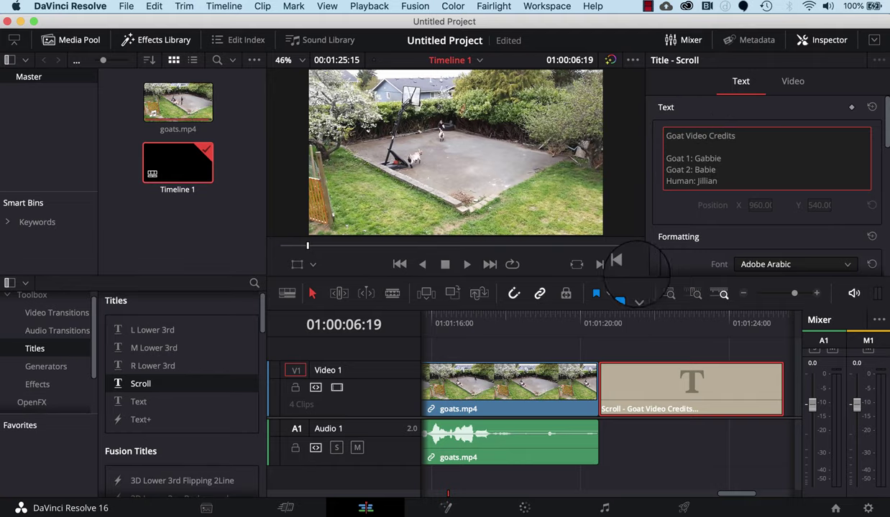
# Play the timeline from 01:01:19:00 into the closing credits to preview the scrolling text
pyautogui.click(544, 324)
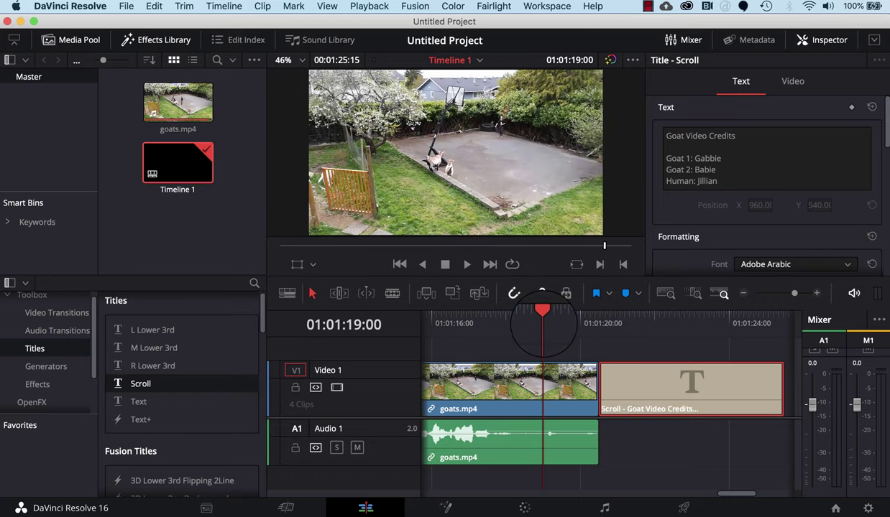
pyautogui.press('space')
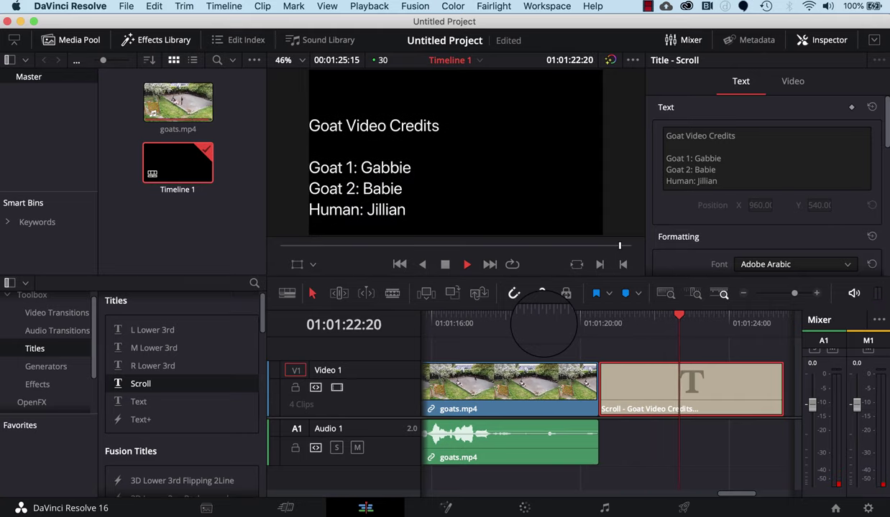
pyautogui.press('space')
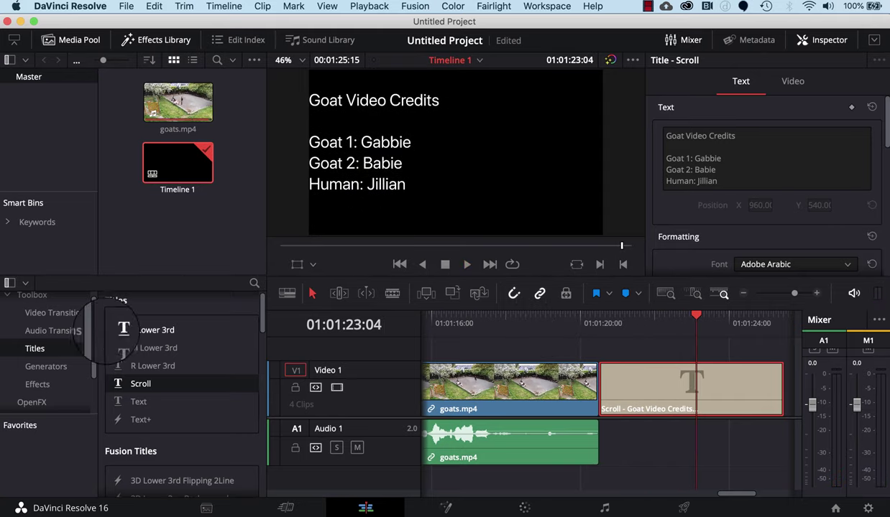
# Add a Cross Dissolve video transition between the last goats.mp4 clip and the closing Scroll title
pyautogui.click(45, 312)
pyautogui.click(140, 391)
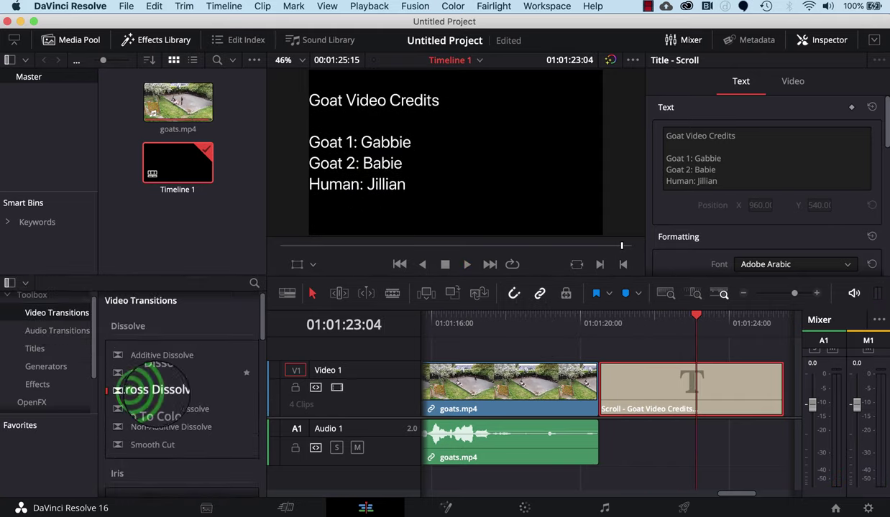
pyautogui.moveTo(141, 391); pyautogui.dragTo(600, 384)
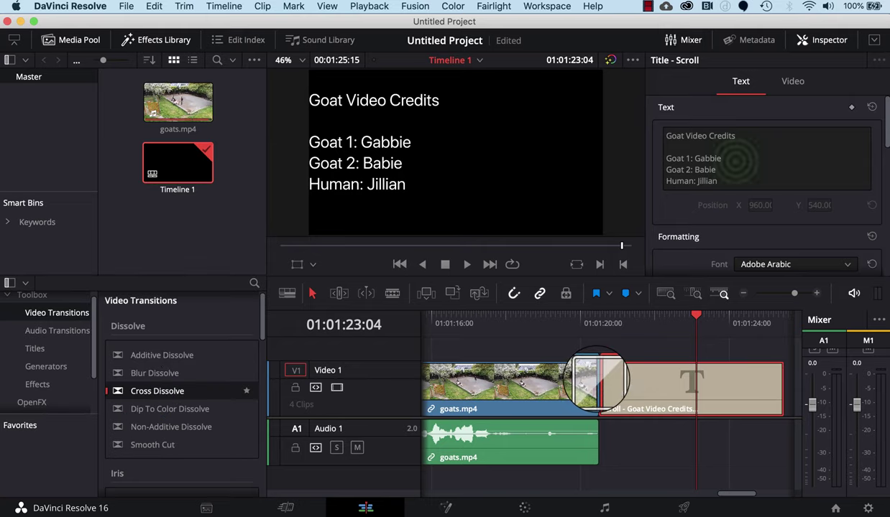
# Center-align the text of the closing Scroll title
pyautogui.click(735, 160)
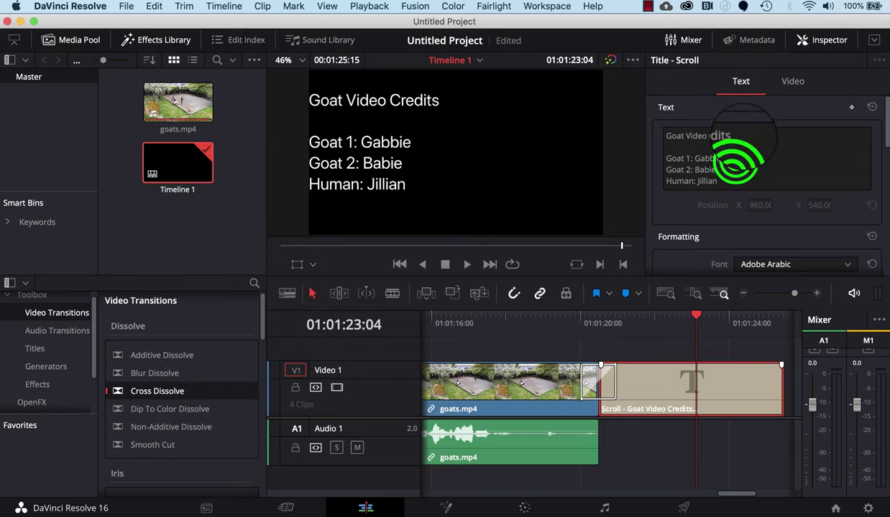
pyautogui.scroll(-3, 761, 194)
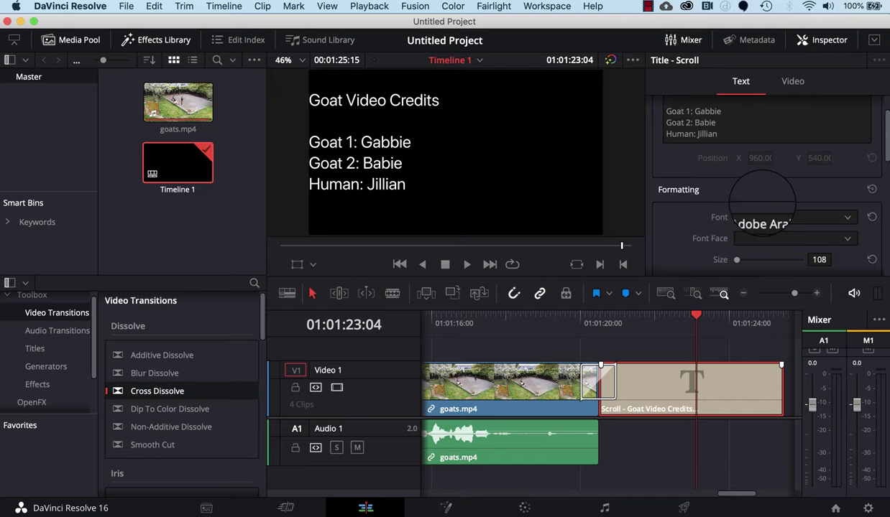
pyautogui.scroll(-3, 762, 198)
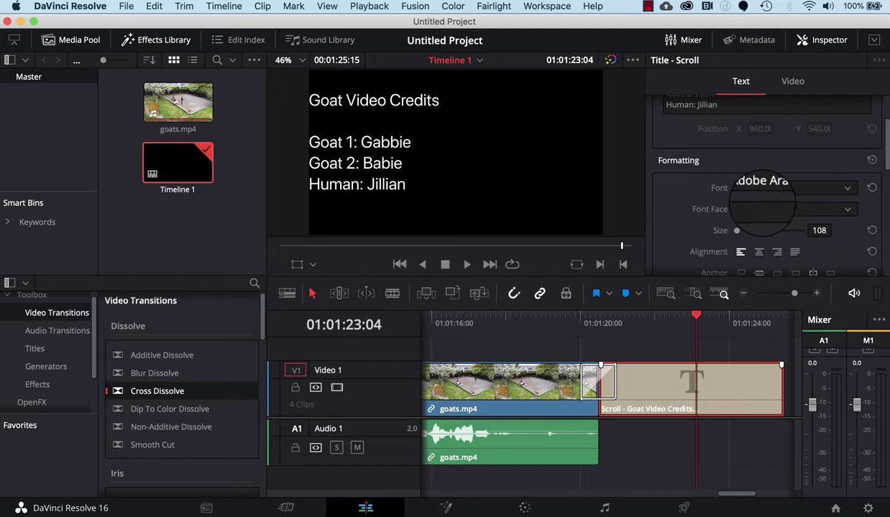
pyautogui.click(761, 225)
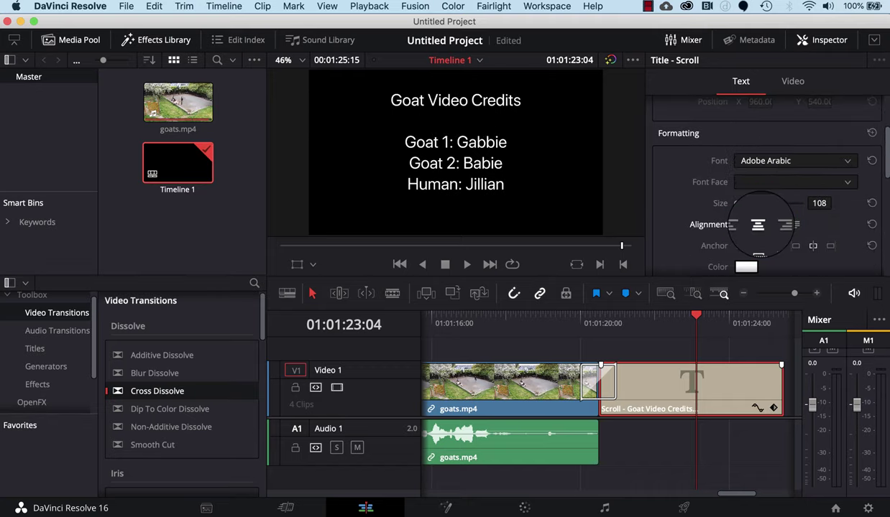
# Play back from 01:01:18:21 to the end of the timeline to check the dissolve and the centered credits
pyautogui.click(588, 378)
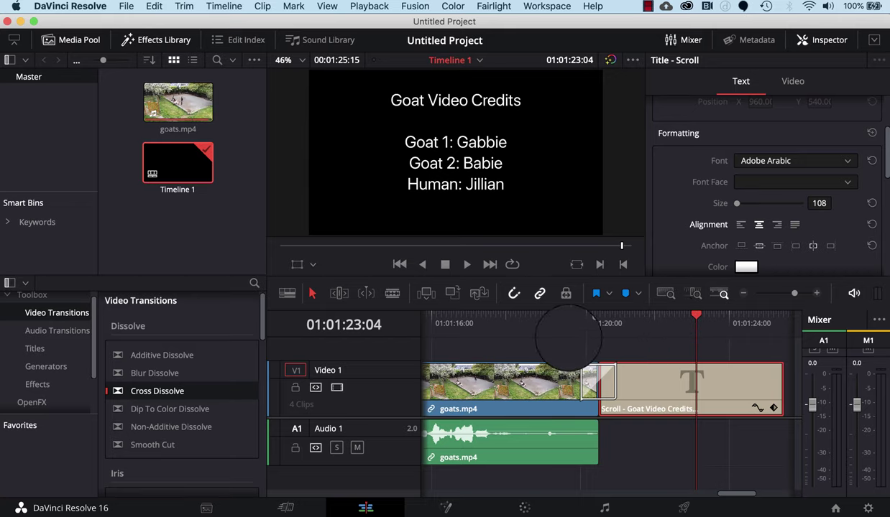
pyautogui.click(532, 325)
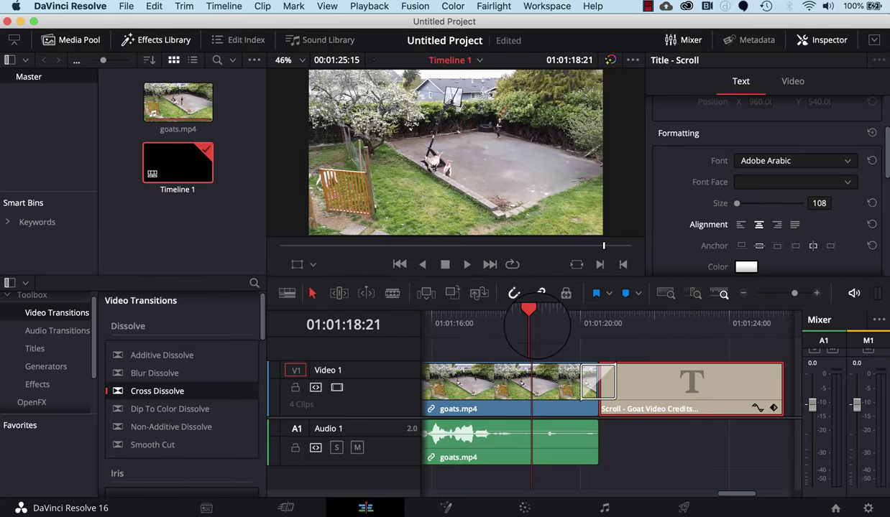
pyautogui.press('space')
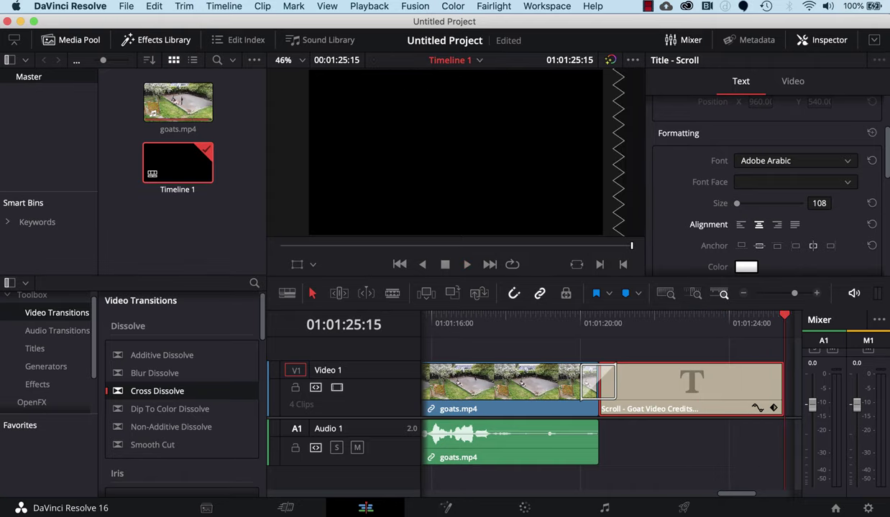
# Lower the audio volume of the last goats.mp4 clip on the Audio 1 track
pyautogui.scroll(2, 530, 457)
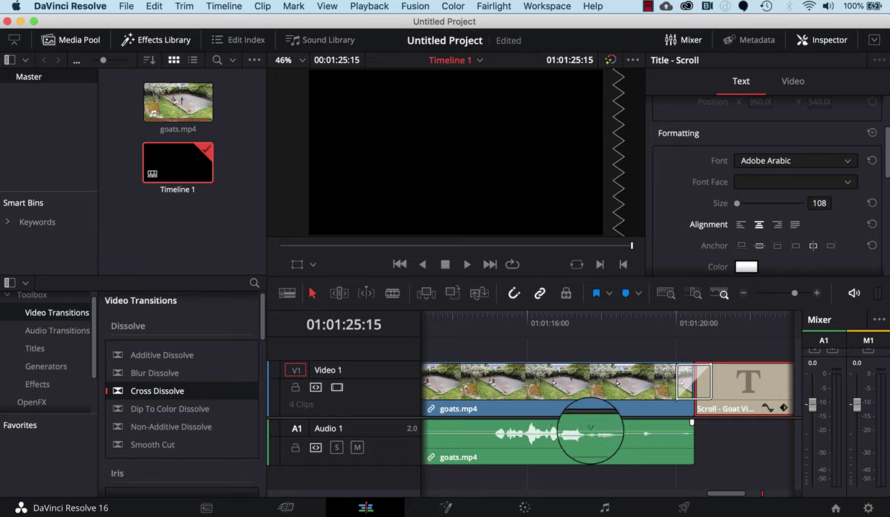
pyautogui.click(589, 432)
pyautogui.moveTo(589, 431); pyautogui.dragTo(590, 434)
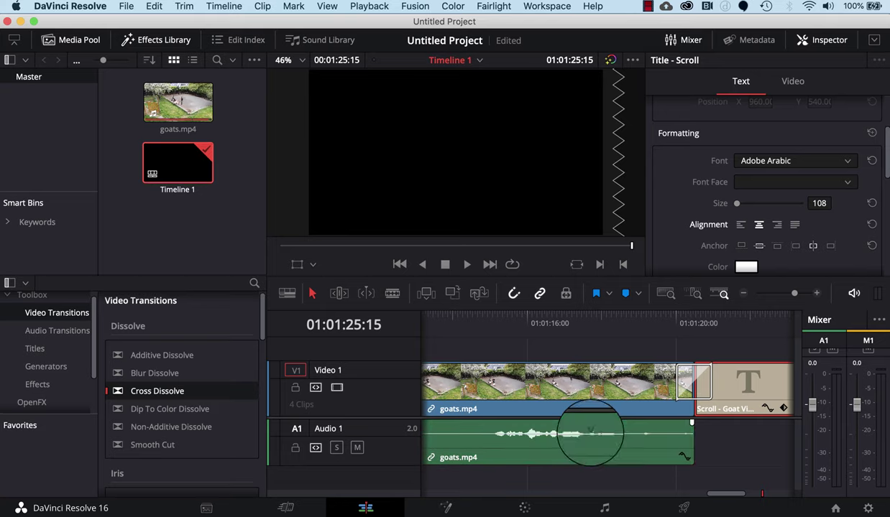
# Play part of the last goats.mp4 clip, stopping at 01:01:17:12, to check its reduced audio level
pyautogui.click(487, 315)
pyautogui.press('space')
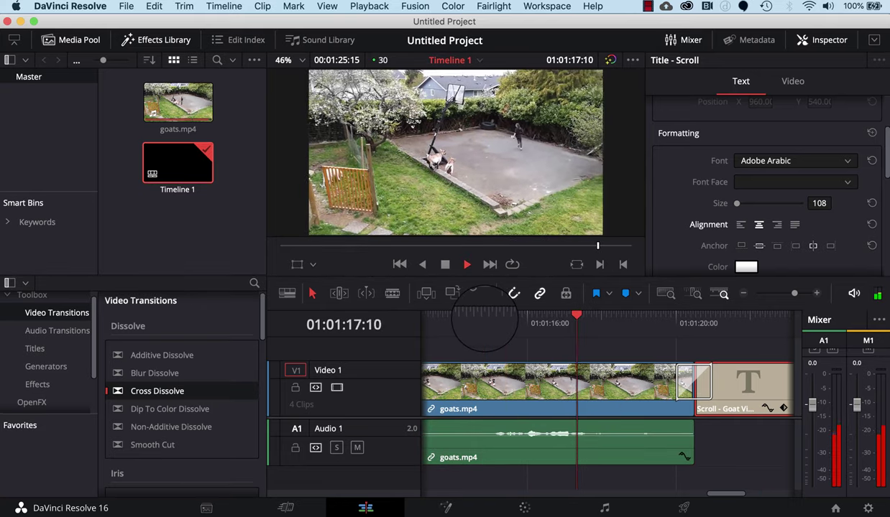
pyautogui.press('space')
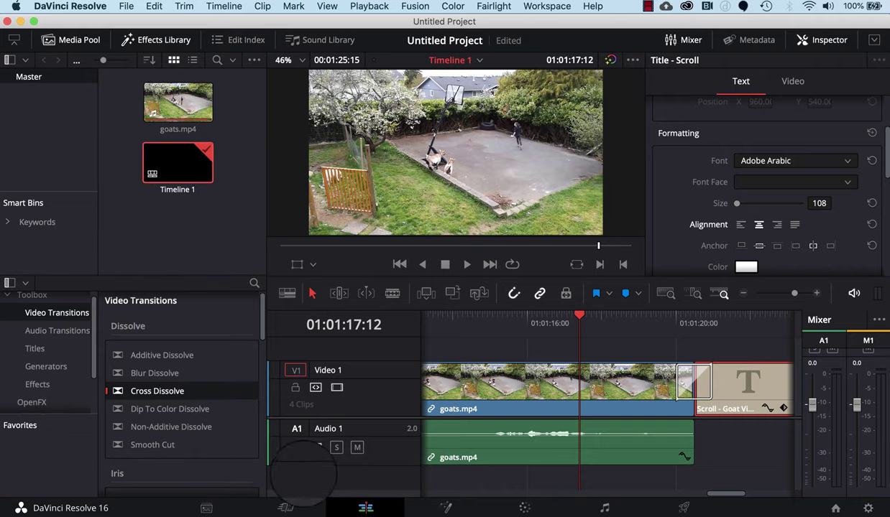
# Quick Export the timeline from the Cut page as an H.264 video named "Goat Video" in the Downloads folder, and dismiss the finished render
pyautogui.click(285, 507)
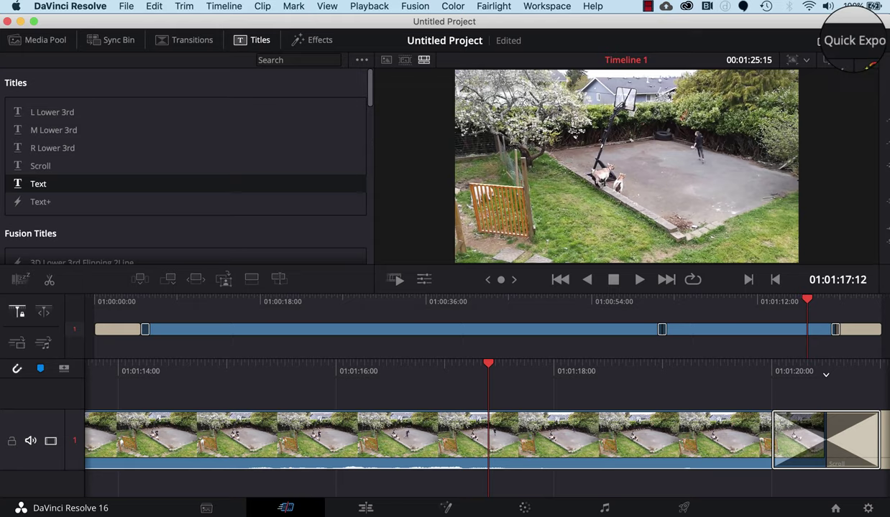
pyautogui.click(855, 41)
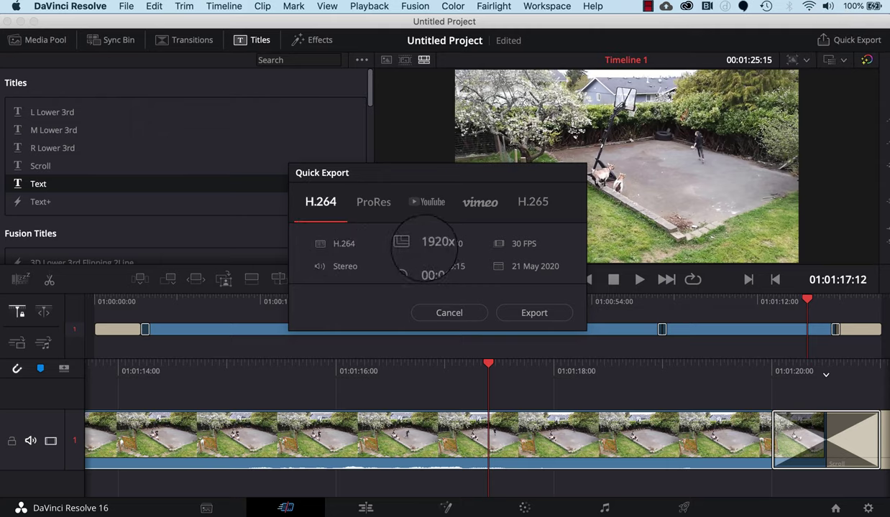
pyautogui.click(527, 314)
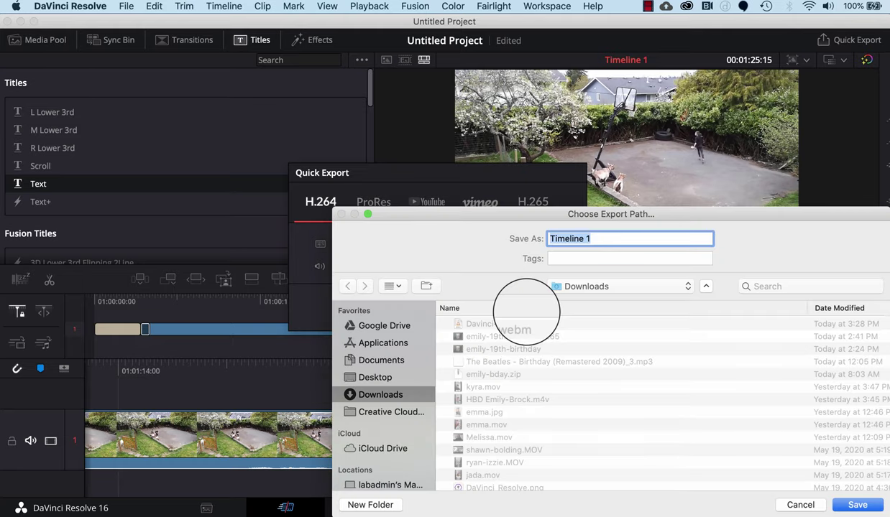
pyautogui.write('Goat Video')
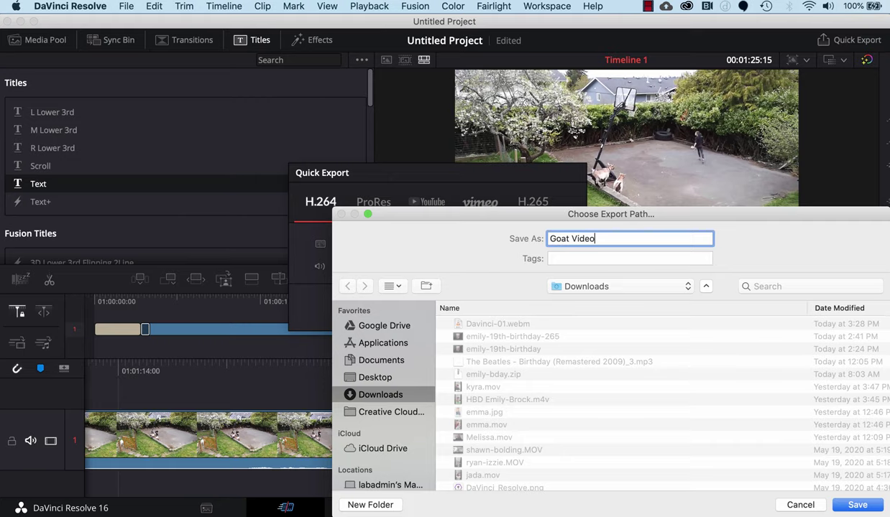
pyautogui.click(855, 504)
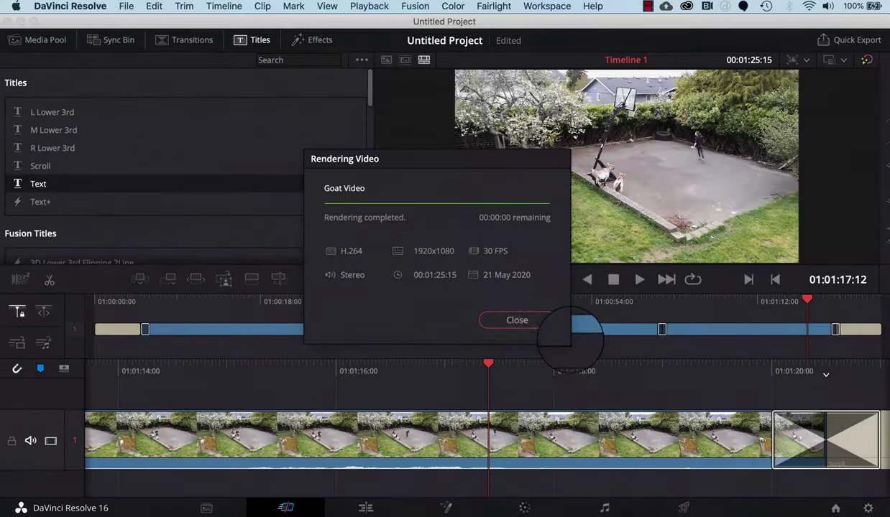
pyautogui.click(517, 321)
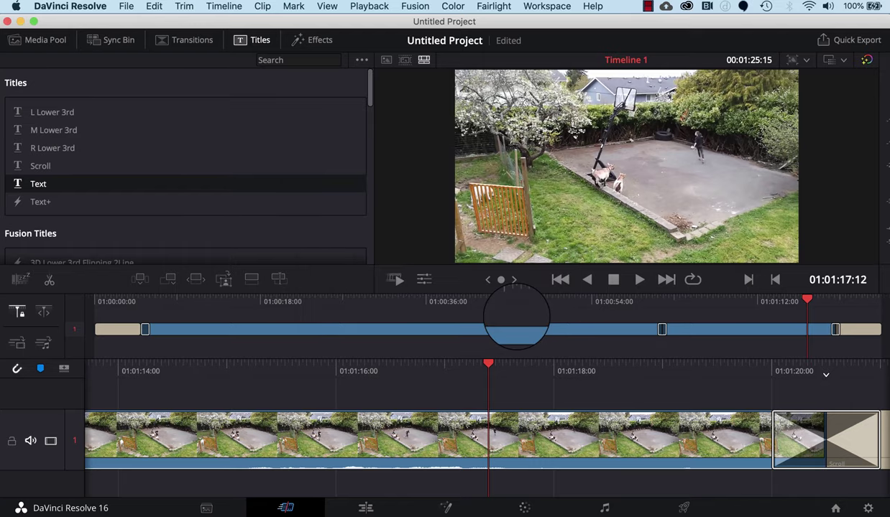